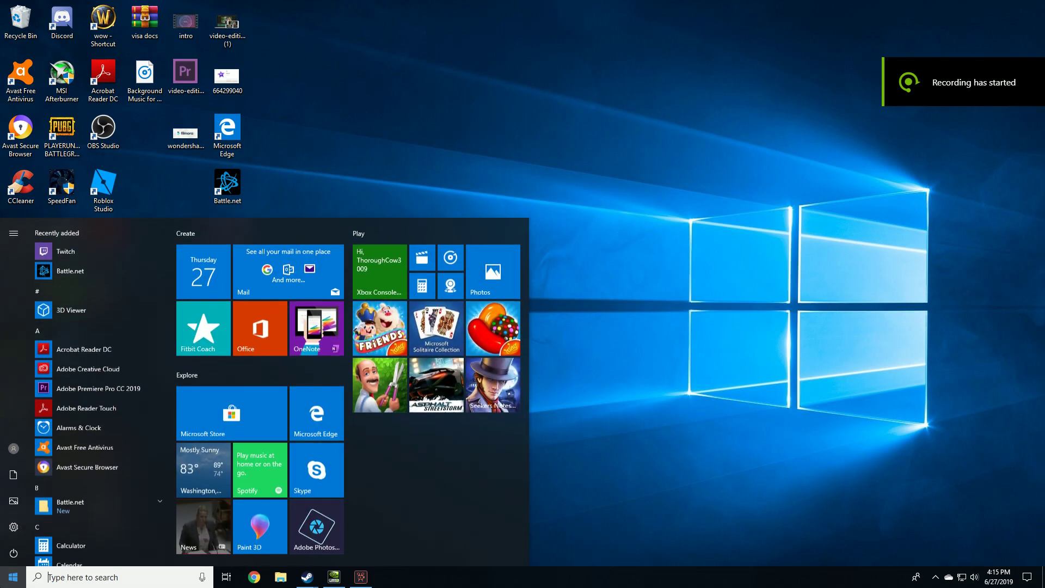
Step: Open the Windows Prefetch folder by running 'prefetch'
{"action": "type", "text": "p"}
{"action": "key", "text": "BackSpace"}
{"action": "key", "text": "Escape"}
{"action": "key", "text": "super"}
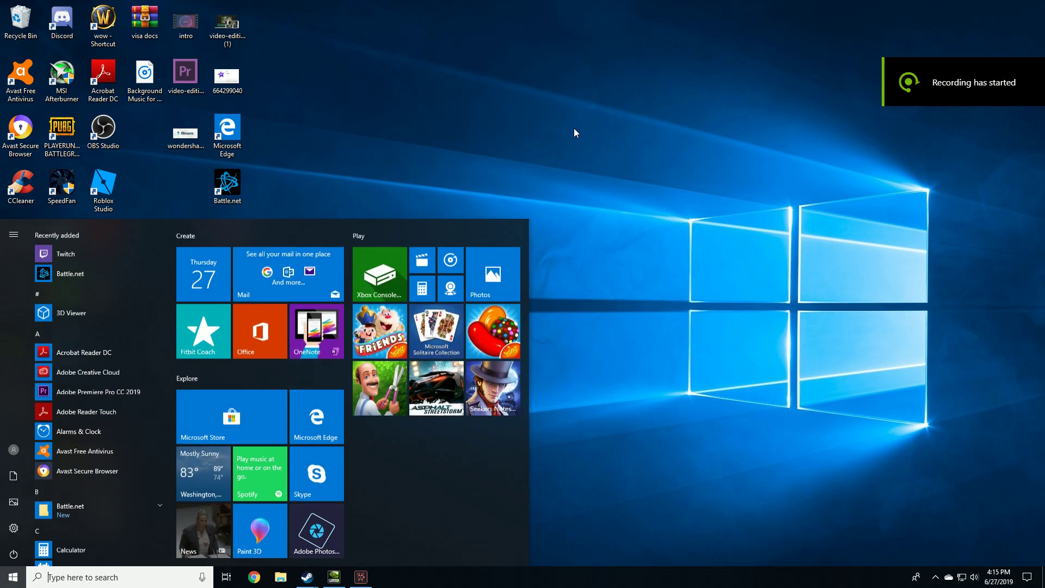
{"action": "type", "text": "pref"}
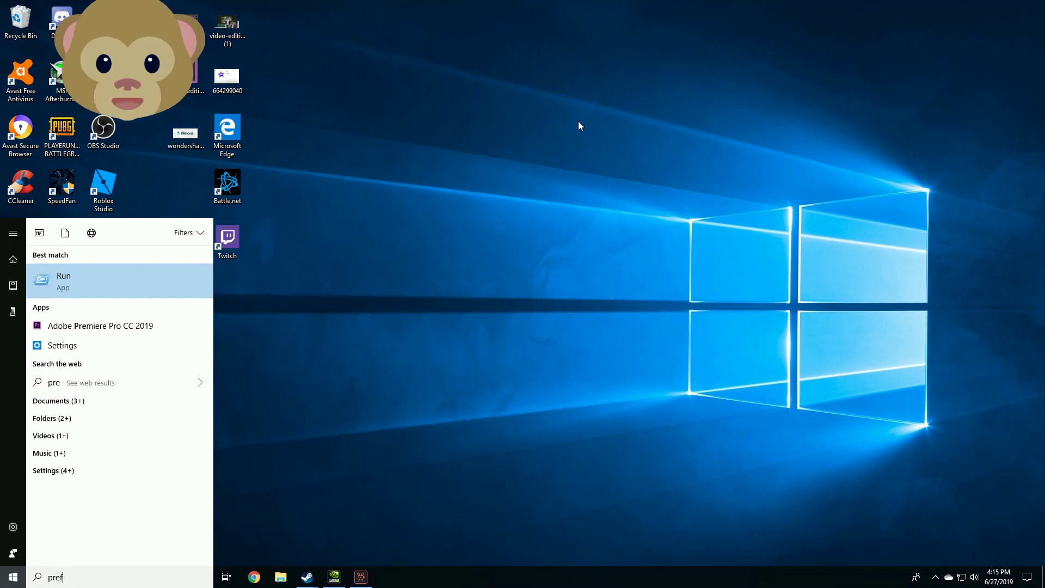
{"action": "type", "text": "etch"}
{"action": "key", "text": "Return"}
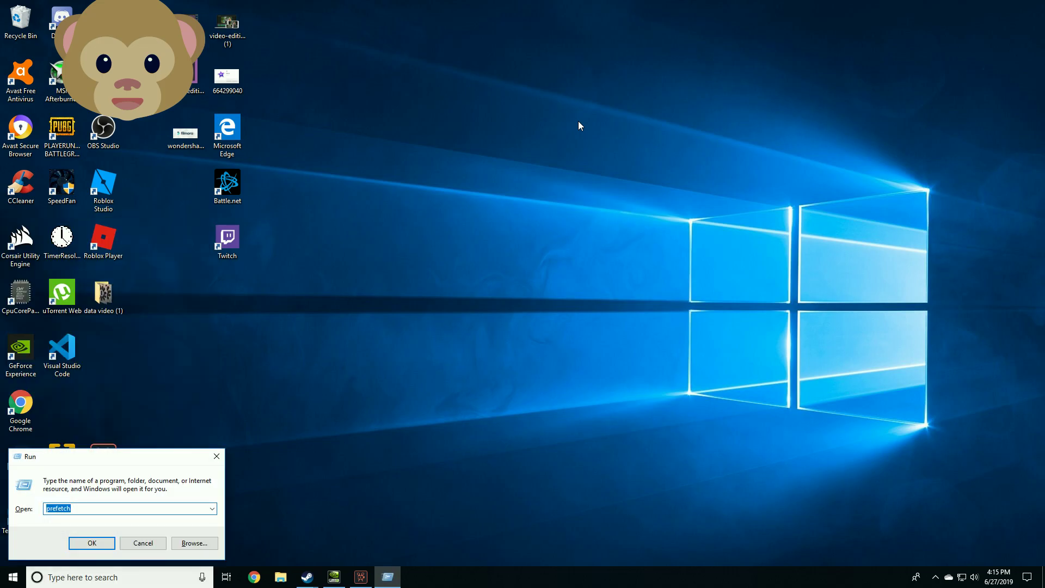
{"action": "key", "text": "Return"}
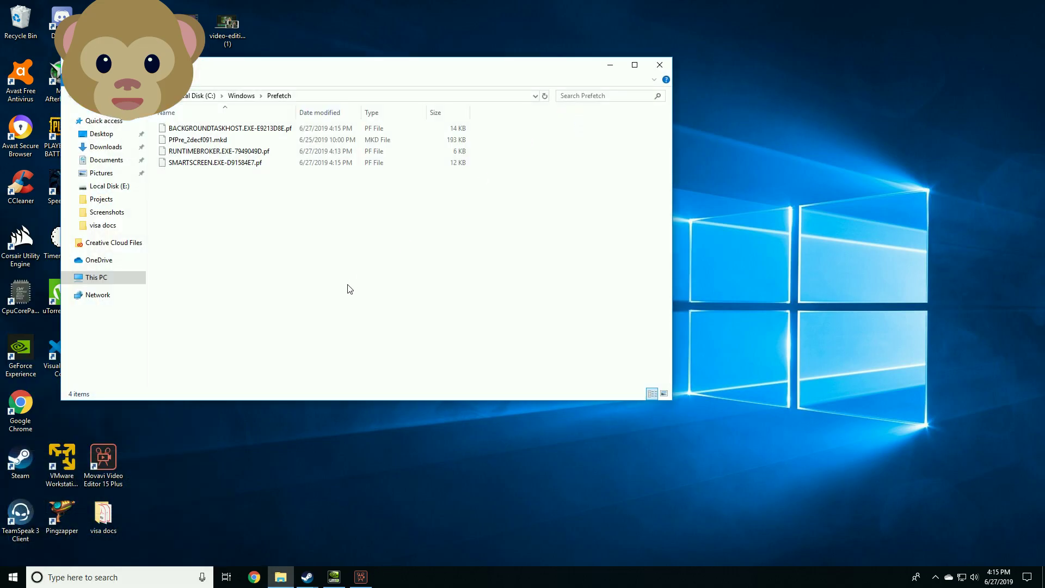
Step: Delete all the Prefetch files, skipping the in-use PfPre_2decf091.mkd
{"action": "left_click_drag", "start_coordinate": [320, 310], "coordinate": [183, 120]}
{"action": "right_click", "coordinate": [221, 164]}
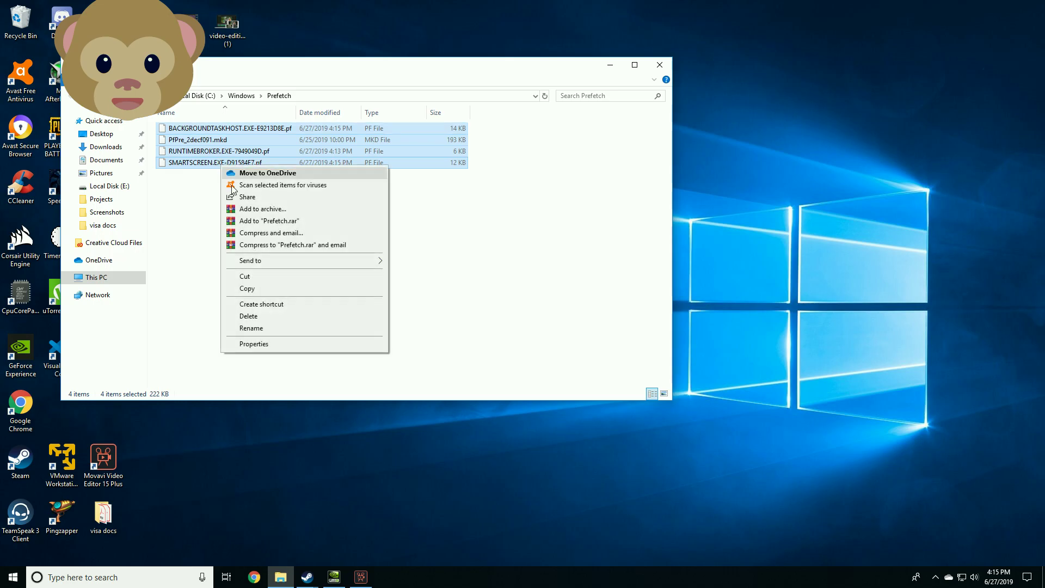
{"action": "left_click", "coordinate": [248, 317]}
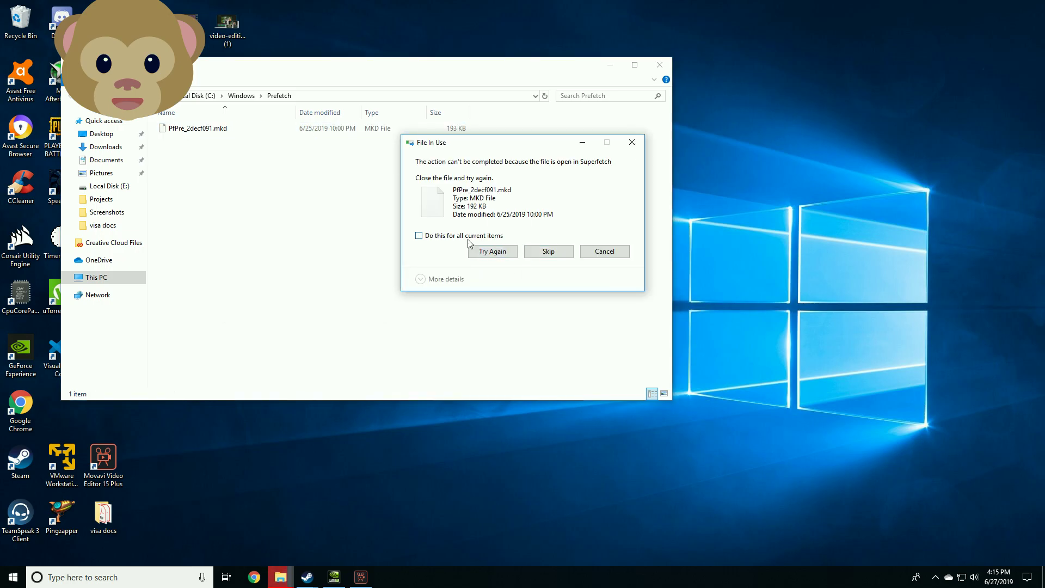
{"action": "left_click", "coordinate": [490, 253]}
{"action": "left_click", "coordinate": [544, 251]}
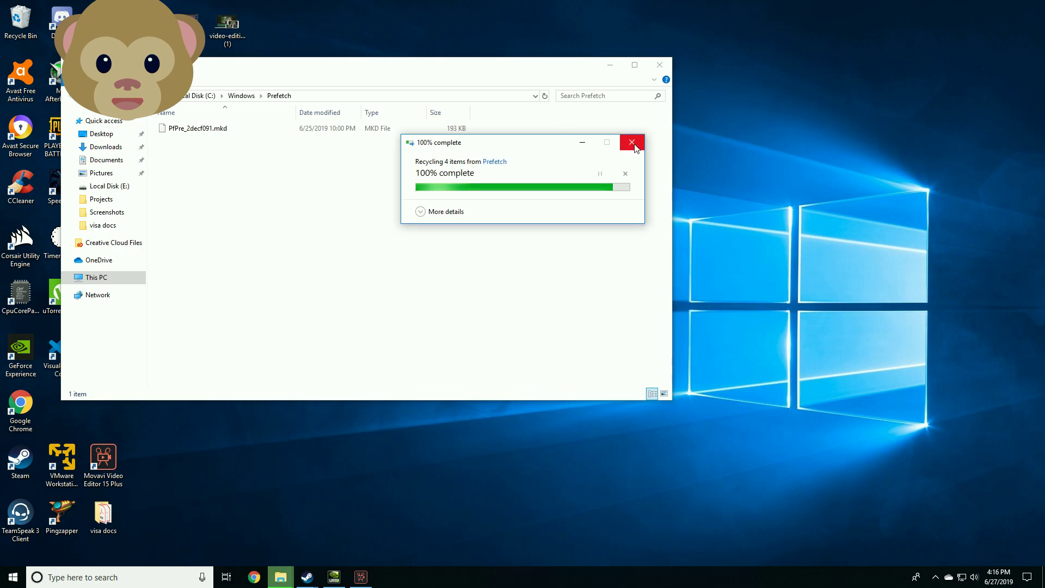
Step: Close Prefetch and open the Temp folder by searching %temp%
{"action": "left_click", "coordinate": [657, 67]}
{"action": "key", "text": "super"}
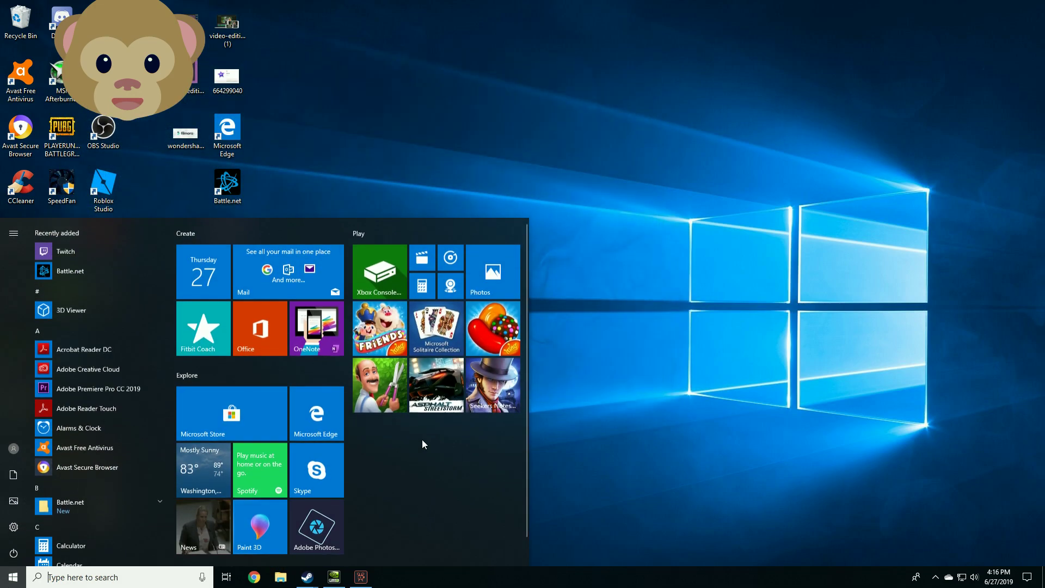
{"action": "type", "text": "%"}
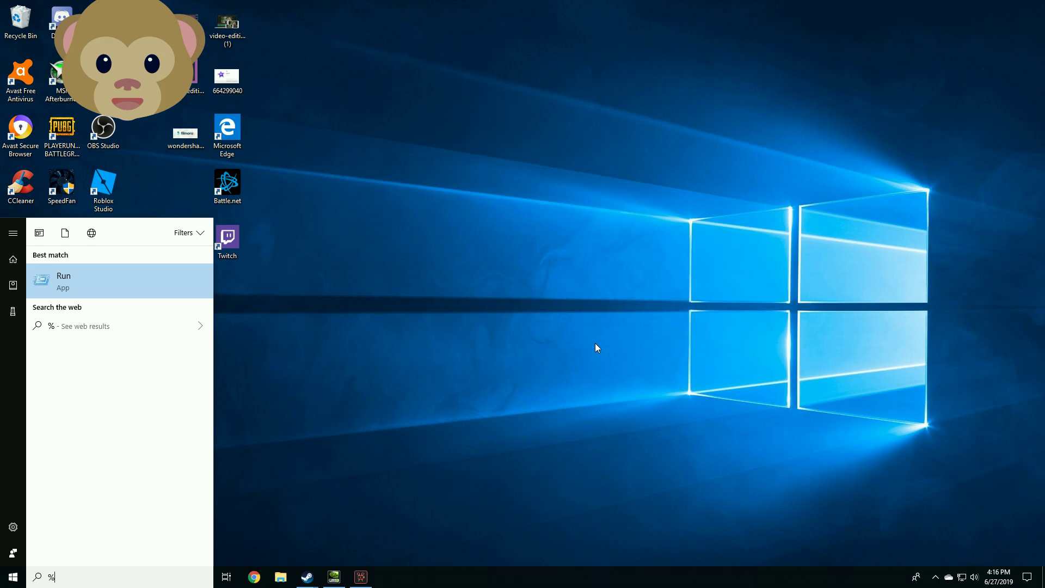
{"action": "type", "text": "temp%"}
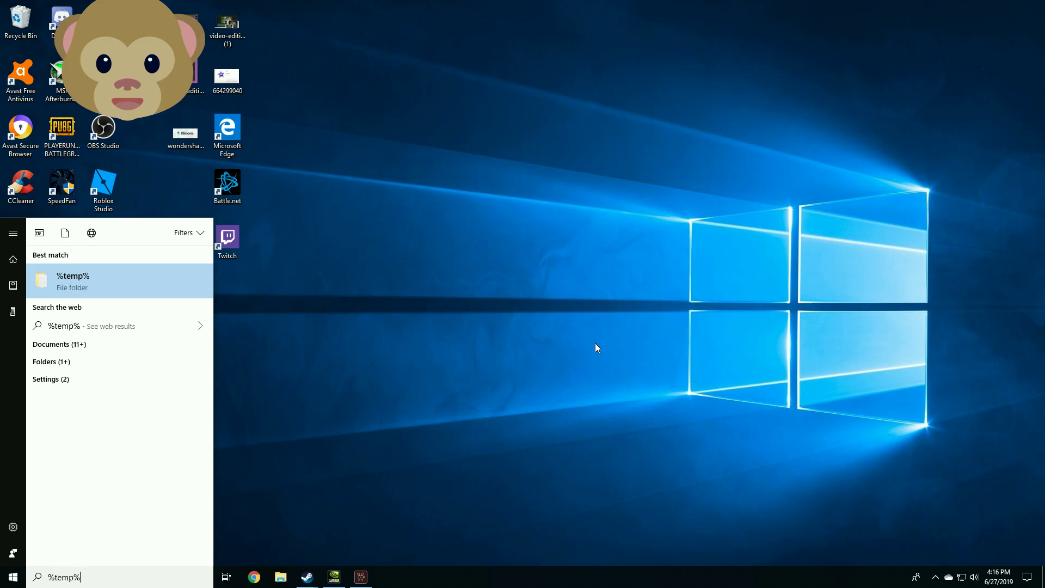
{"action": "key", "text": "Return"}
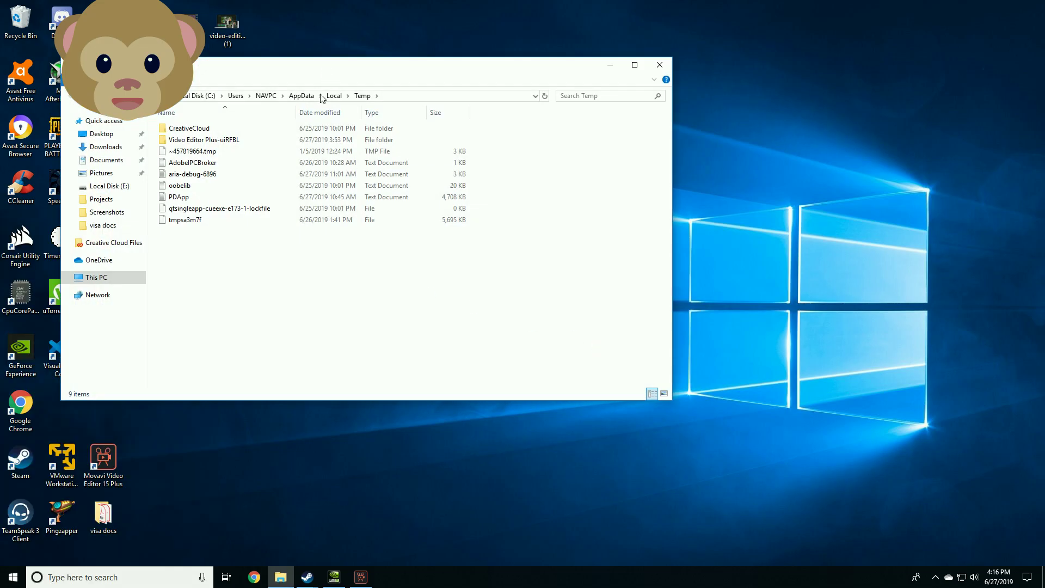
Step: Delete every file and folder in Temp, retrying the in-use folder
{"action": "left_click_drag", "start_coordinate": [282, 265], "coordinate": [220, 221]}
{"action": "right_click", "coordinate": [186, 136]}
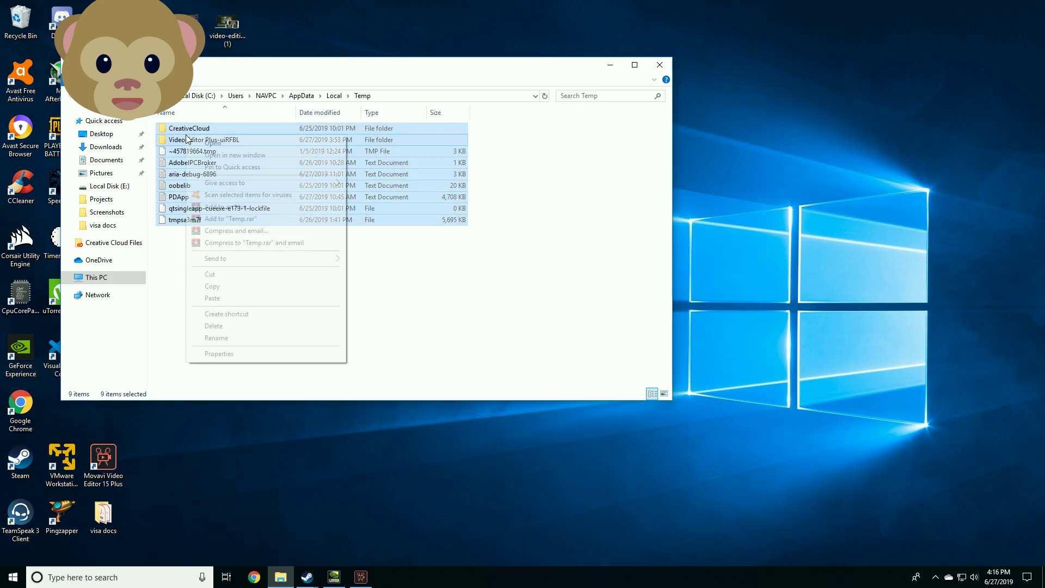
{"action": "left_click", "coordinate": [232, 326]}
{"action": "left_click", "coordinate": [492, 259]}
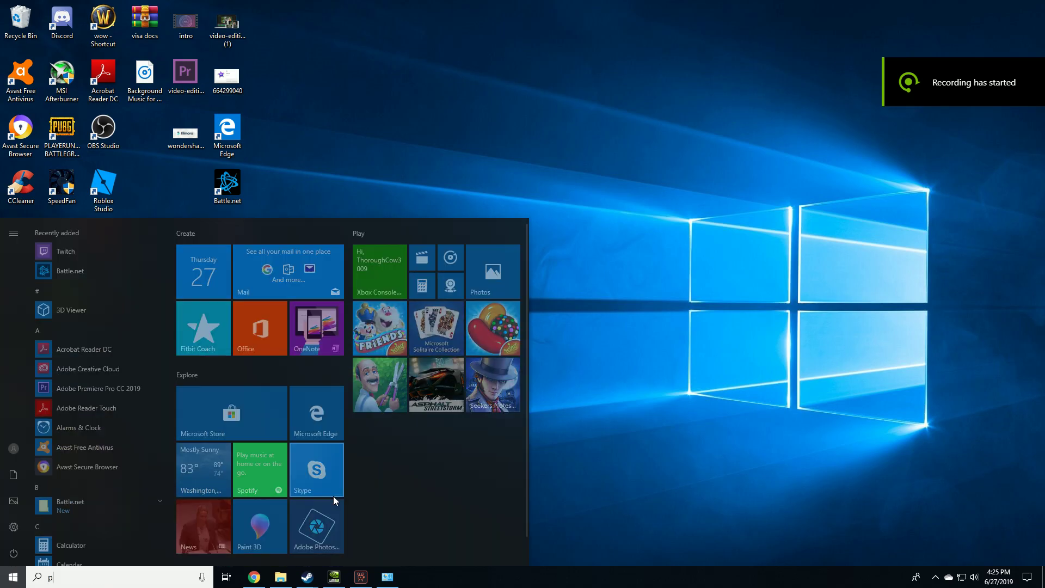
Step: Open Power Options via powercfg.cpl, showing High performance as the active plan
{"action": "type", "text": "powercfg.cpl"}
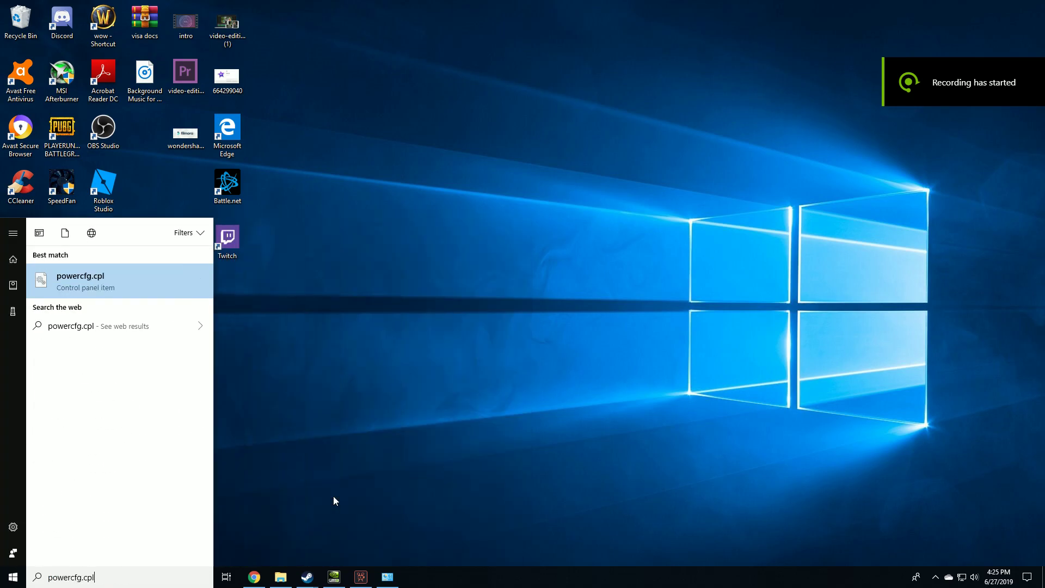
{"action": "key", "text": "Return"}
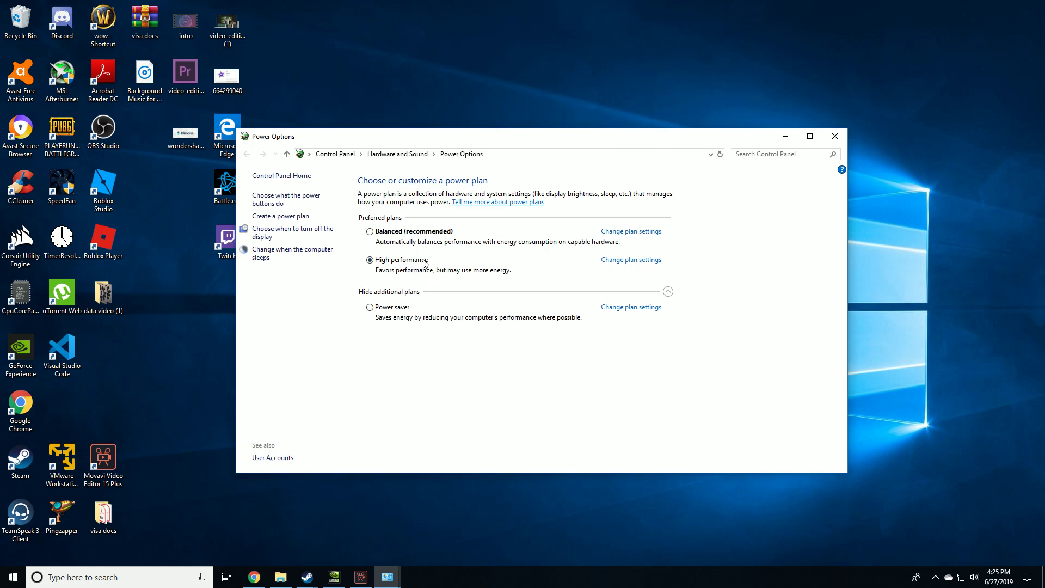
Step: Close Power Options and open Control Panel from a Start search
{"action": "left_click", "coordinate": [834, 135]}
{"action": "key", "text": "super"}
{"action": "type", "text": "control"}
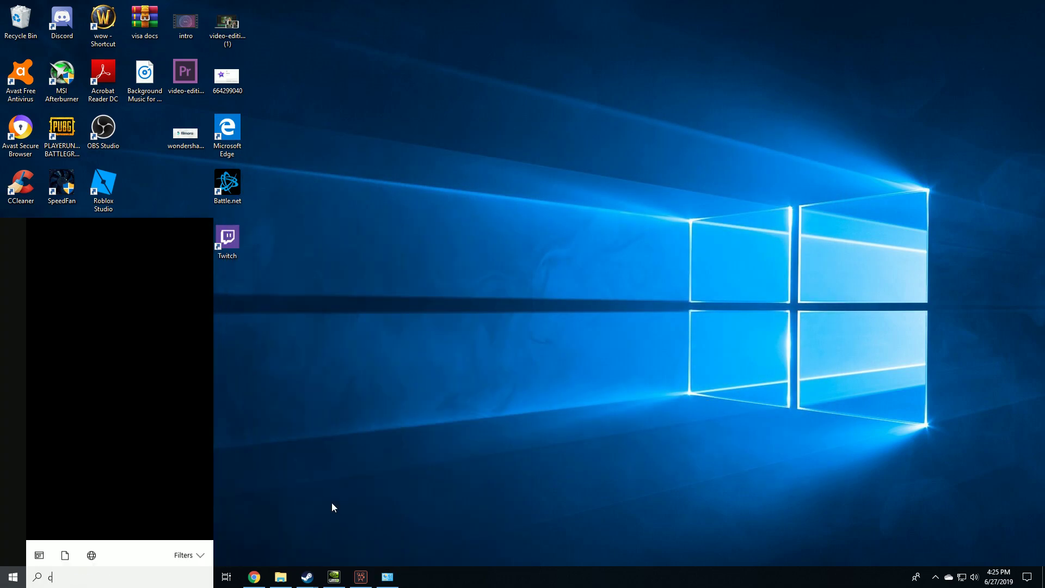
{"action": "left_click", "coordinate": [112, 292]}
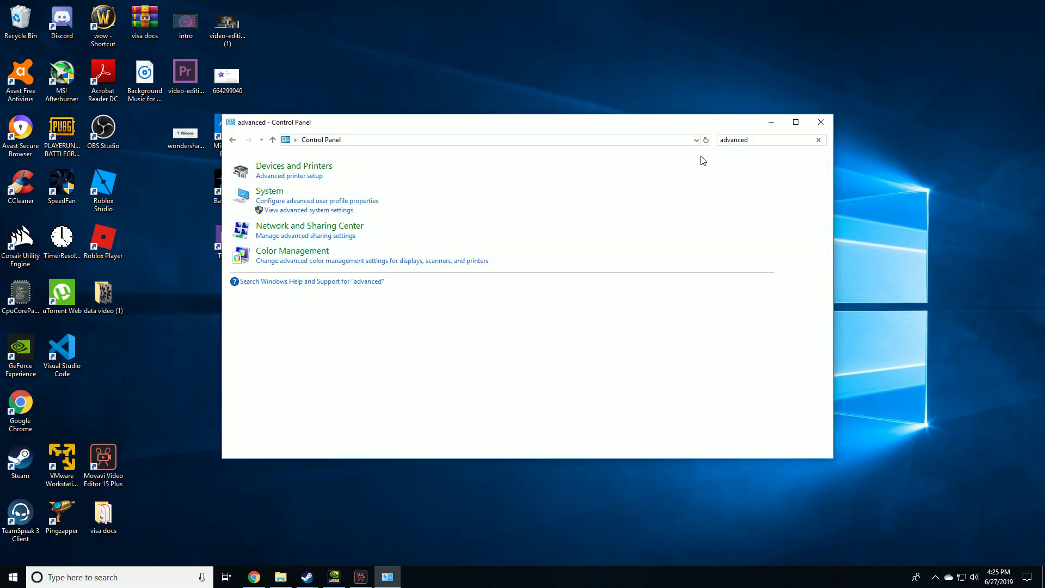
Step: Set visual effects to Adjust for best performance in the advanced system settings and apply
{"action": "left_click", "coordinate": [765, 141]}
{"action": "key", "text": "BackSpace"}
{"action": "type", "text": "advanced"}
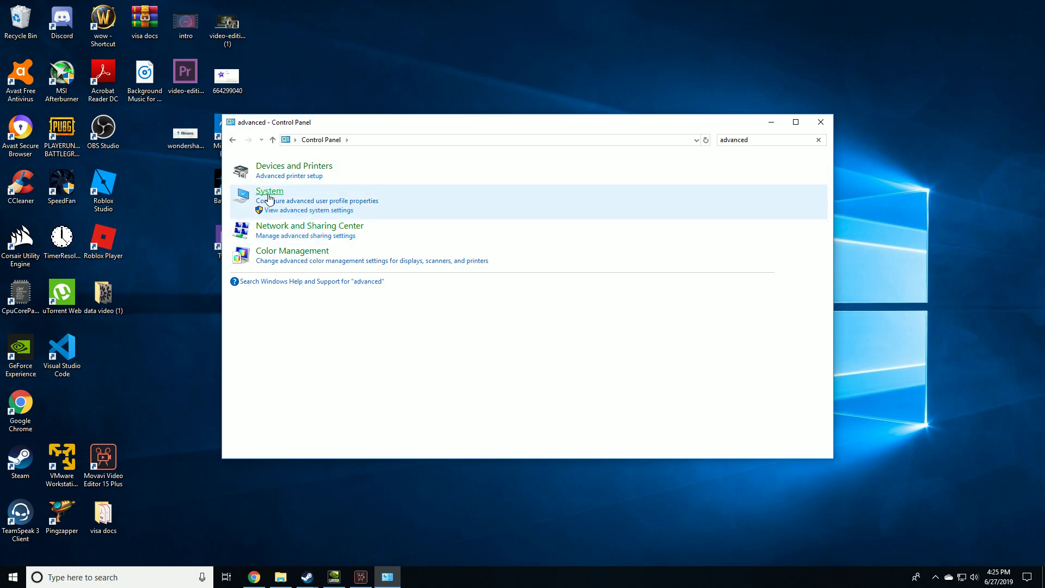
{"action": "left_click", "coordinate": [330, 211]}
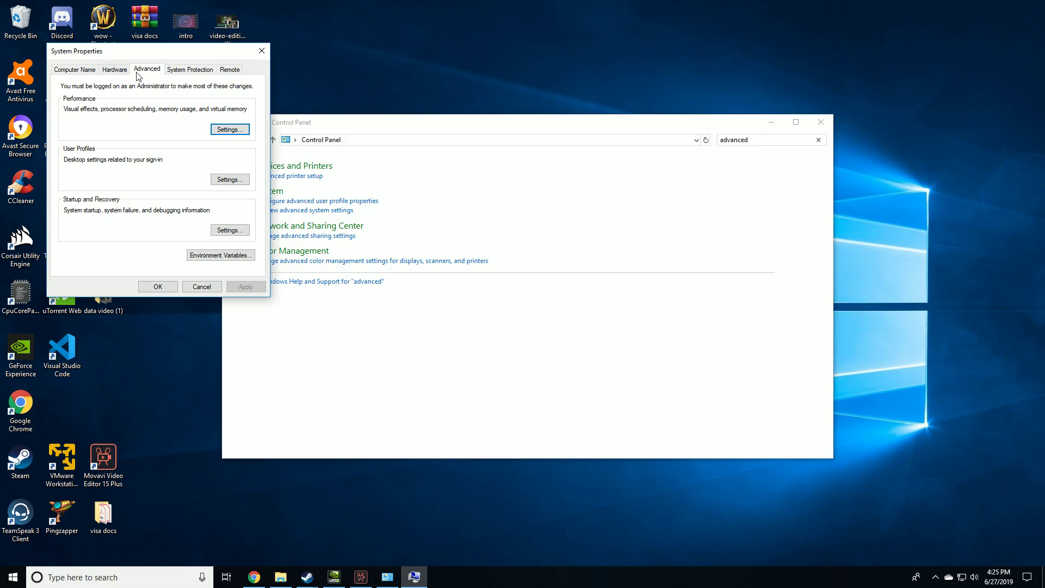
{"action": "left_click", "coordinate": [224, 131]}
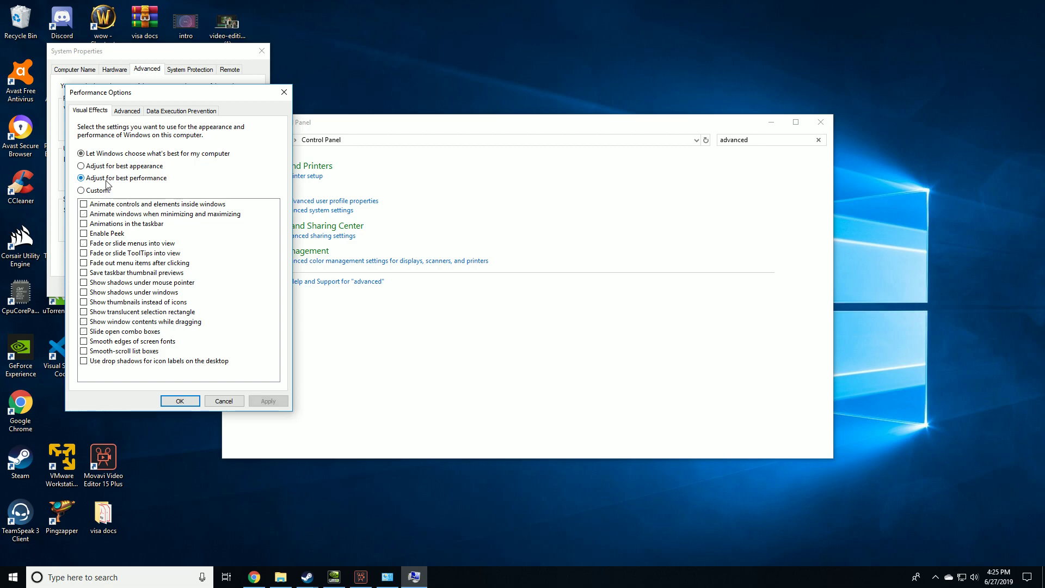
{"action": "left_click", "coordinate": [264, 403]}
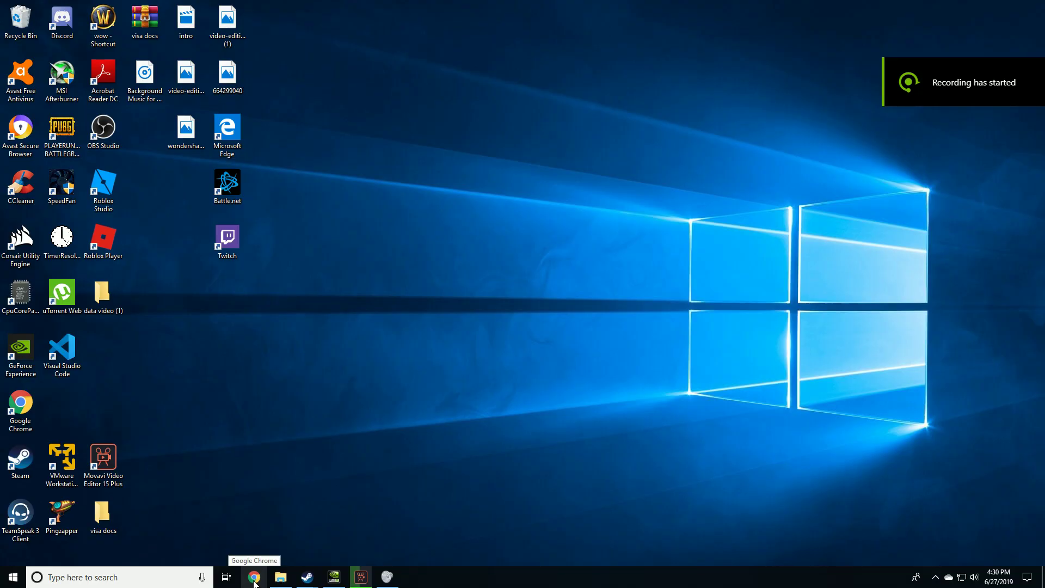
Step: Open nvidia.com in Chrome and run a Google search for amd in a new tab
{"action": "left_click", "coordinate": [254, 577]}
{"action": "type", "text": "nvid"}
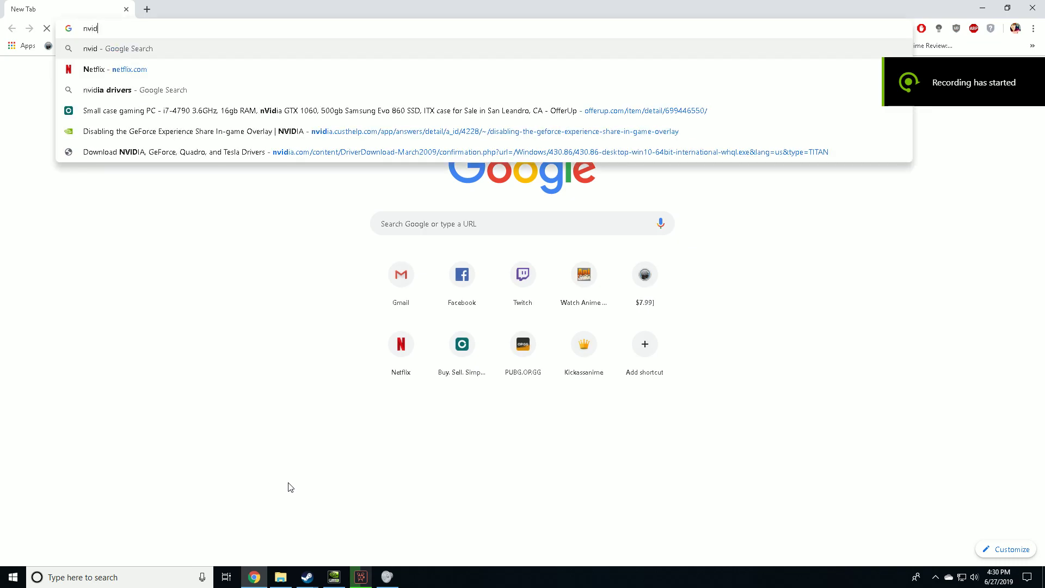
{"action": "type", "text": "ia.com"}
{"action": "key", "text": "Return"}
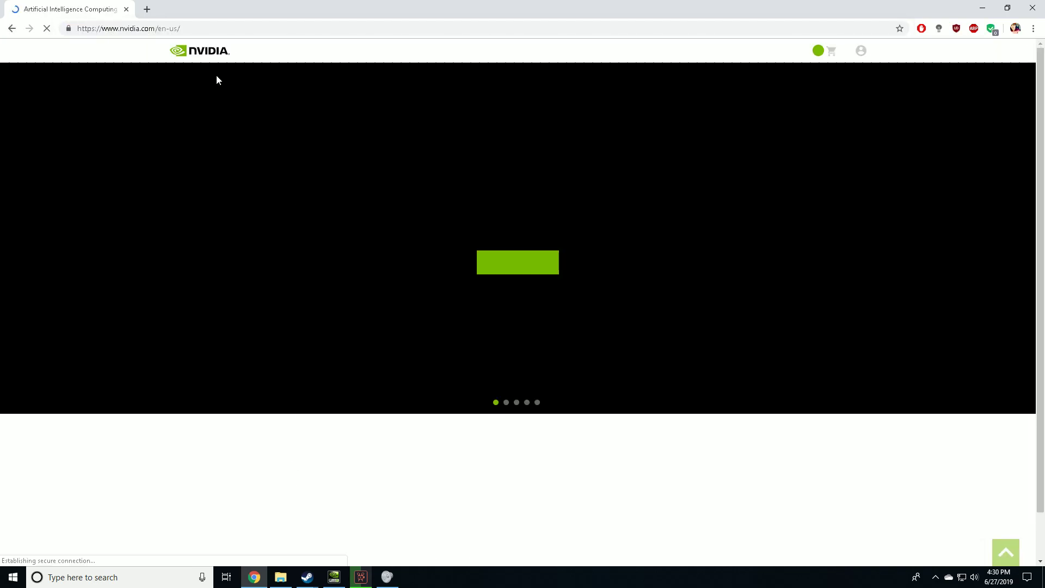
{"action": "left_click", "coordinate": [147, 9]}
{"action": "type", "text": "amd"}
{"action": "key", "text": "Return"}
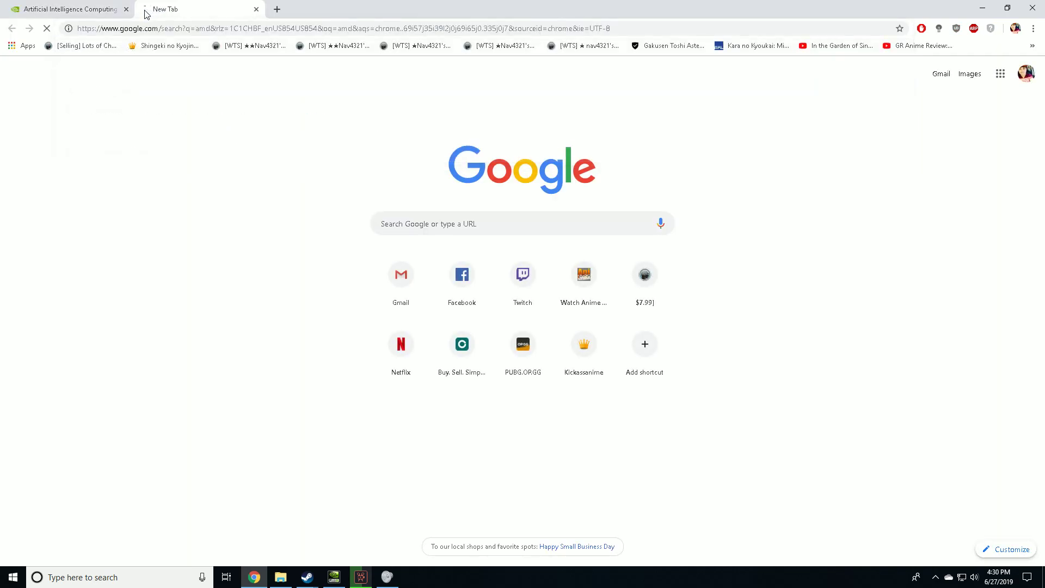
{"action": "left_click", "coordinate": [142, 29]}
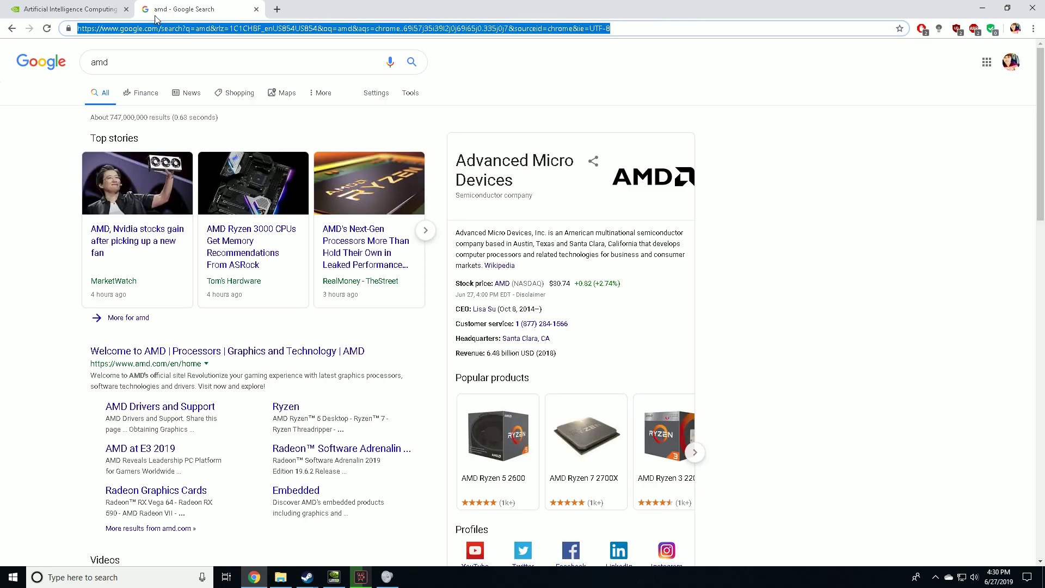
Step: Go to NVIDIA's GeForce Drivers page and open its product type, series and model lists
{"action": "left_click", "coordinate": [85, 7]}
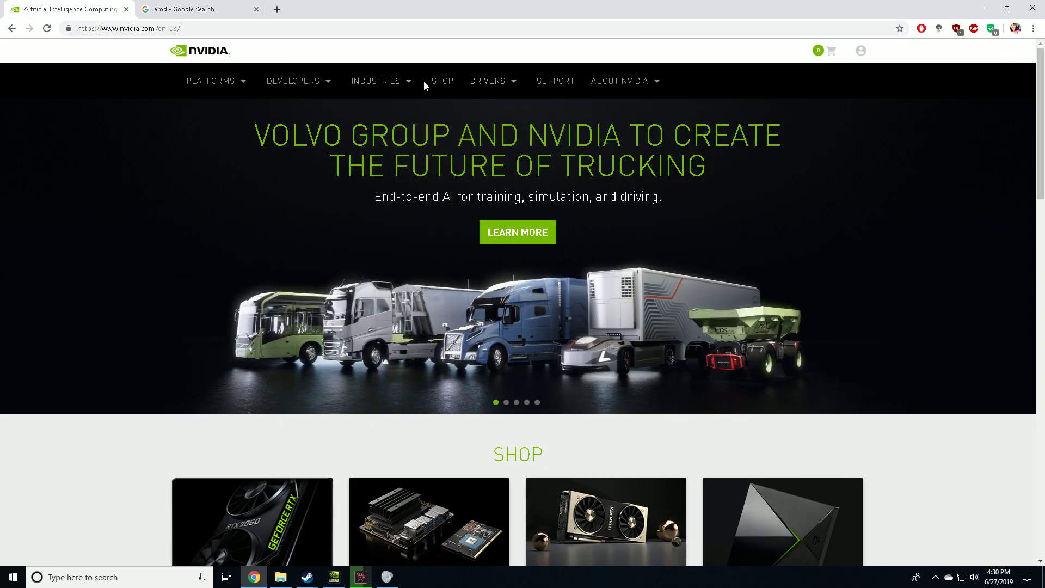
{"action": "mouse_move", "coordinate": [490, 82]}
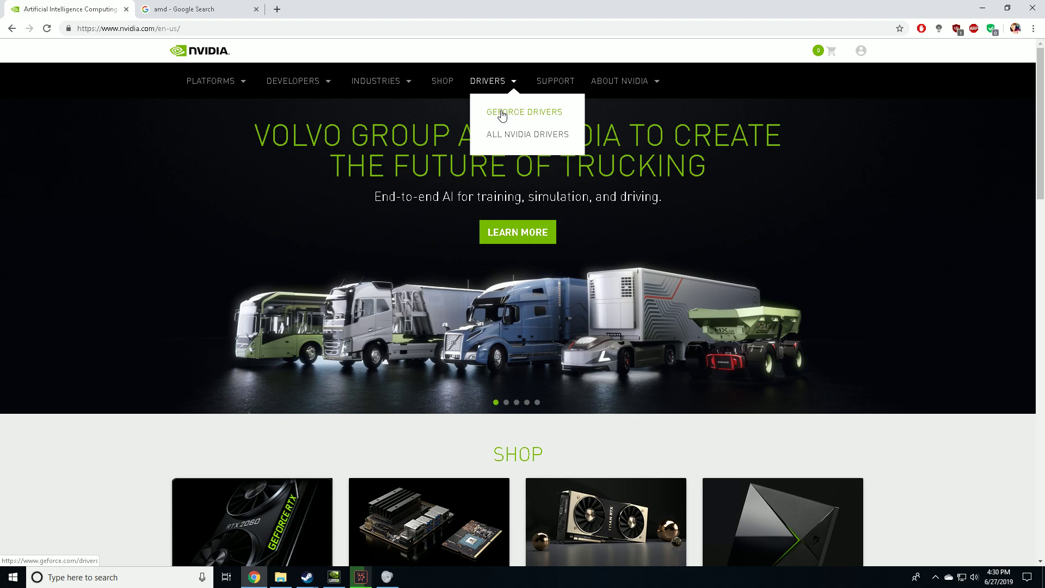
{"action": "left_click", "coordinate": [502, 113]}
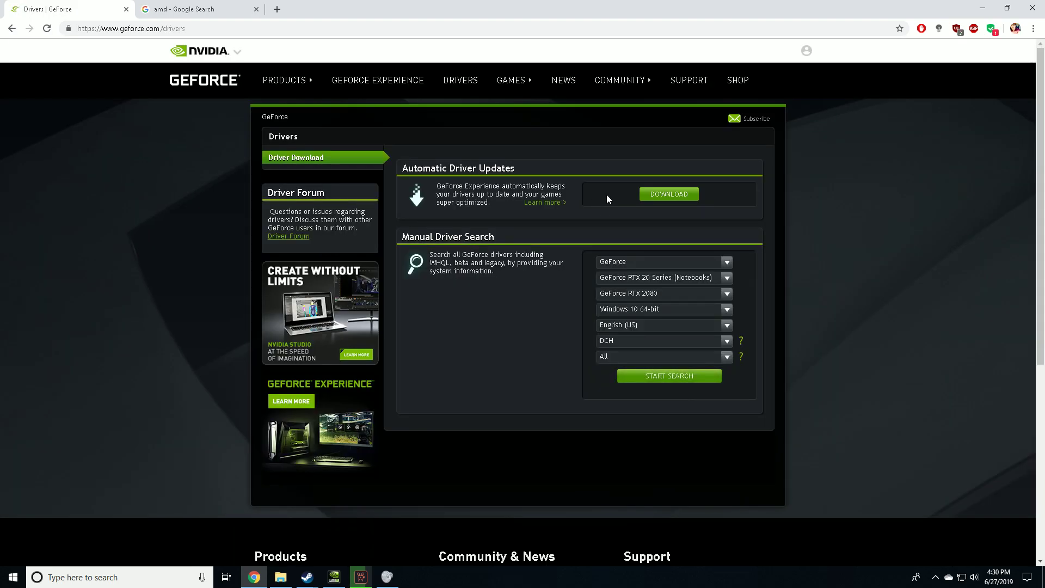
{"action": "left_click", "coordinate": [641, 299]}
{"action": "left_click", "coordinate": [655, 282]}
{"action": "left_click", "coordinate": [653, 280]}
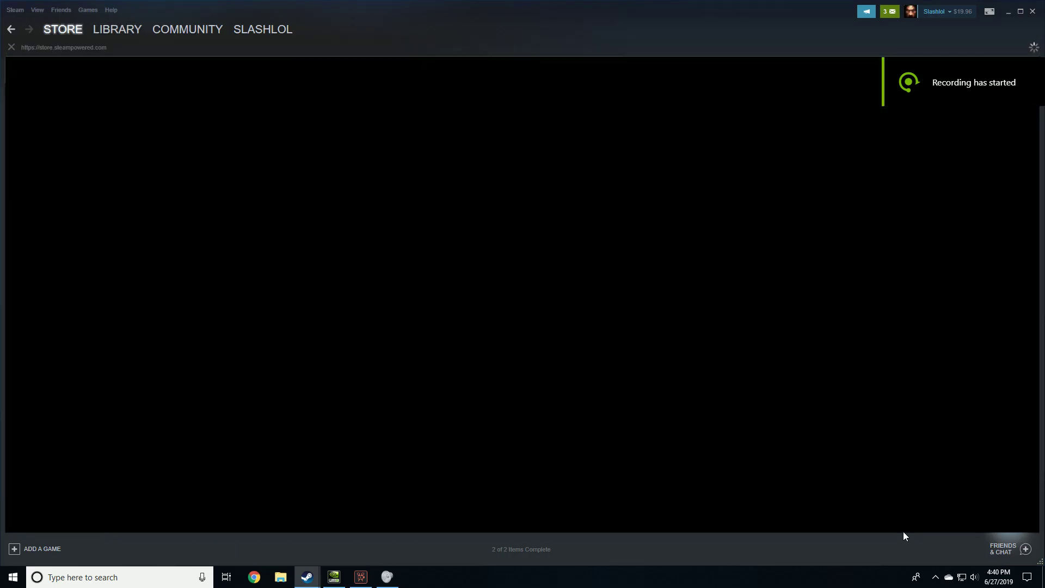
Step: Browse PUBG's local files from its Steam library properties
{"action": "left_click", "coordinate": [107, 32]}
{"action": "right_click", "coordinate": [115, 259]}
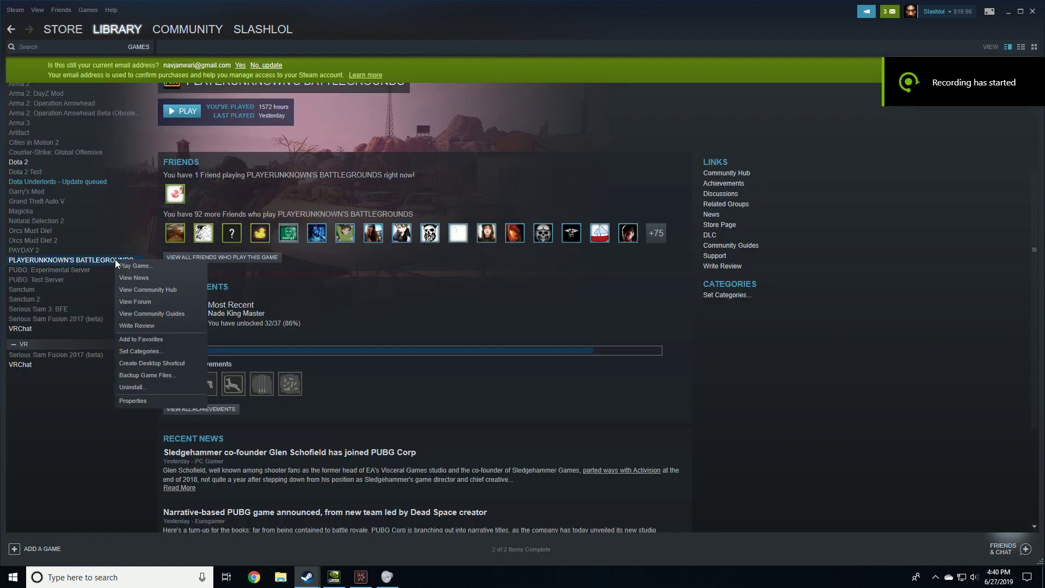
{"action": "left_click", "coordinate": [134, 401]}
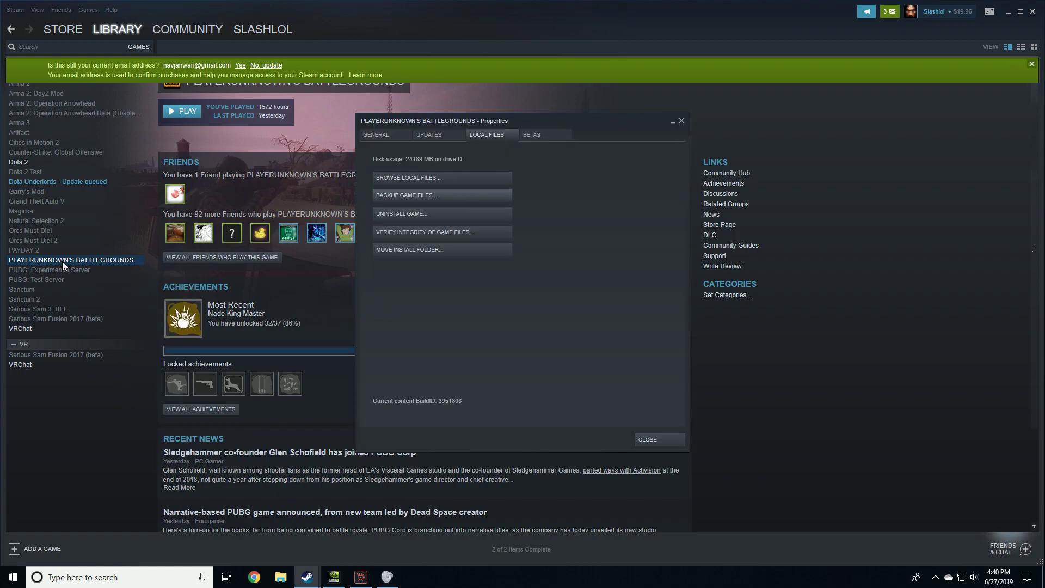
{"action": "left_click", "coordinate": [417, 181]}
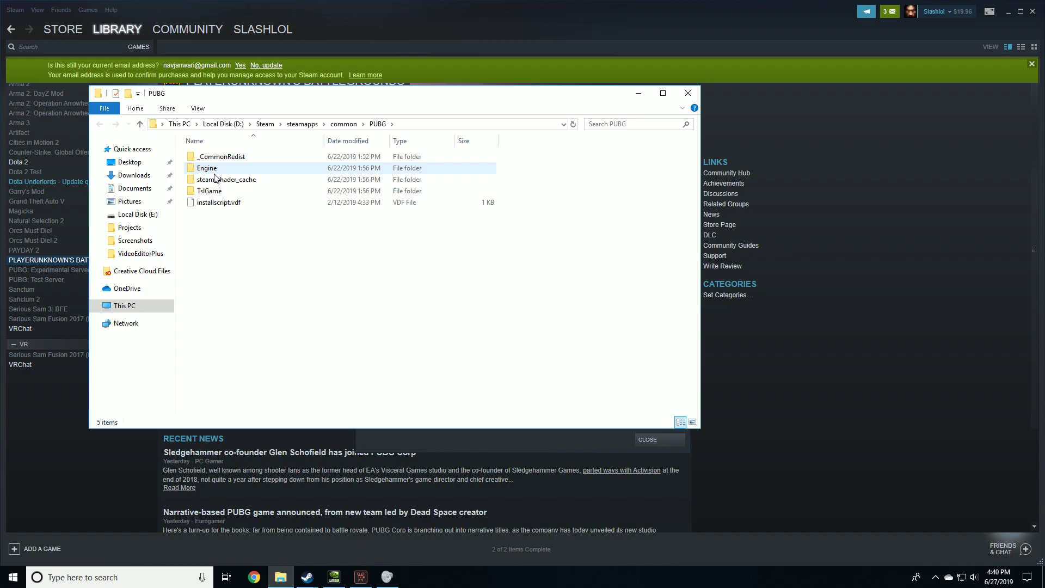
Step: Go into the TslGame\Binaries\Win64 folder
{"action": "double_click", "coordinate": [210, 191]}
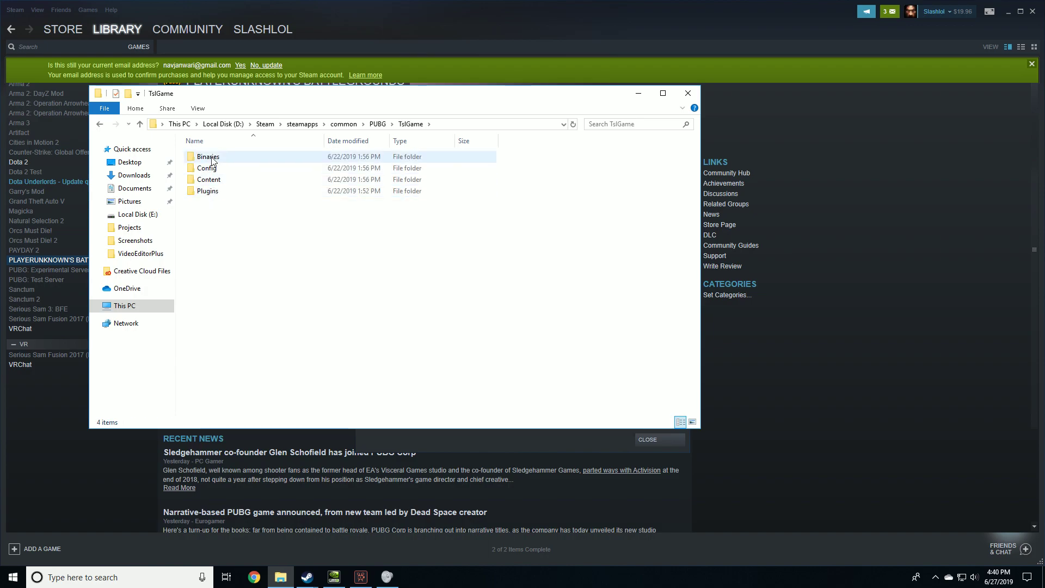
{"action": "double_click", "coordinate": [211, 158]}
{"action": "double_click", "coordinate": [210, 170]}
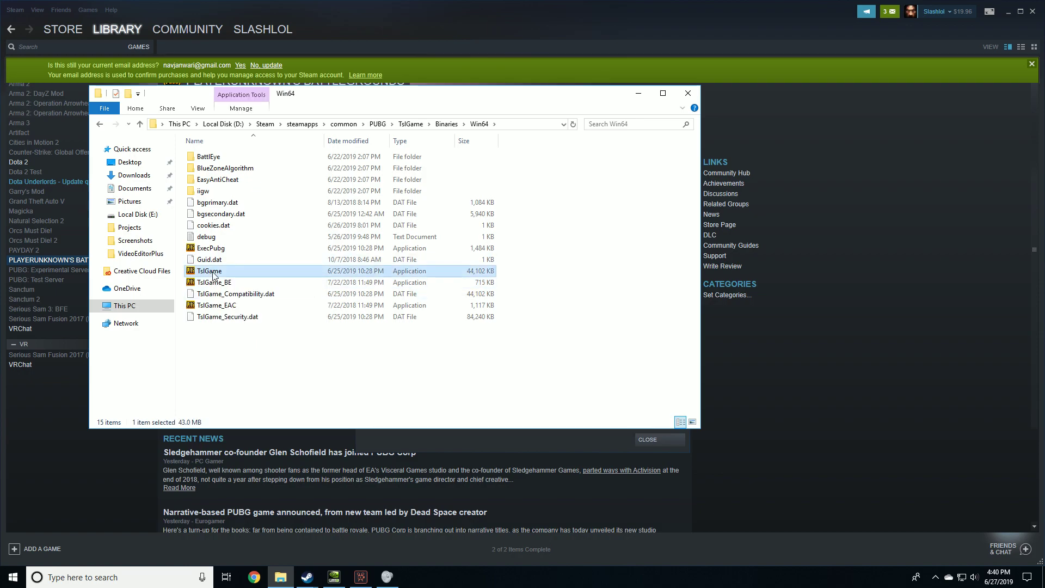
Step: Tick Disable fullscreen optimizations for all users in TslGame's Compatibility properties and apply
{"action": "right_click", "coordinate": [213, 273]}
{"action": "left_click", "coordinate": [266, 523]}
{"action": "left_click", "coordinate": [307, 308]}
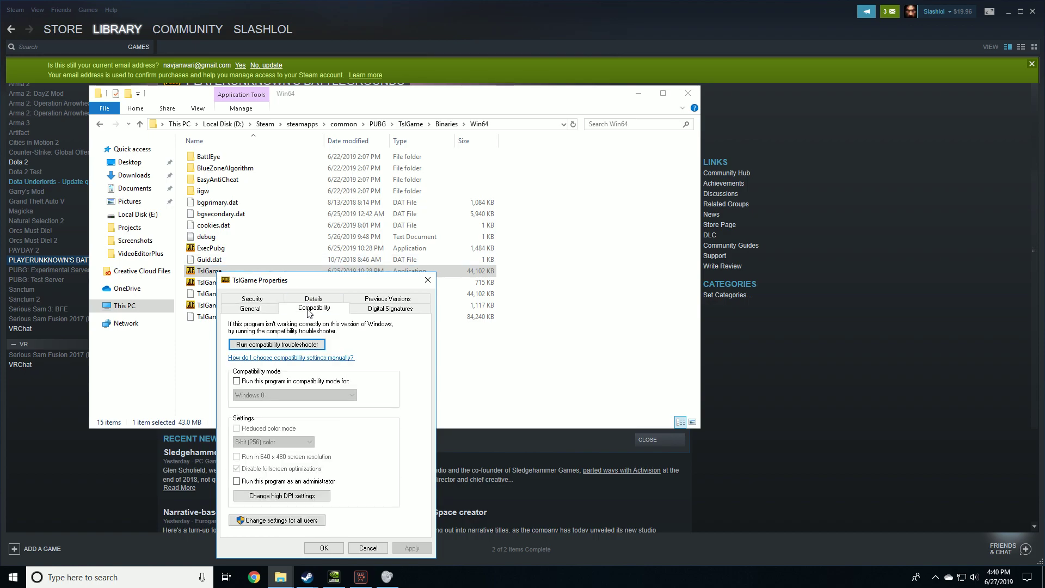
{"action": "left_click_drag", "start_coordinate": [319, 280], "coordinate": [325, 193]}
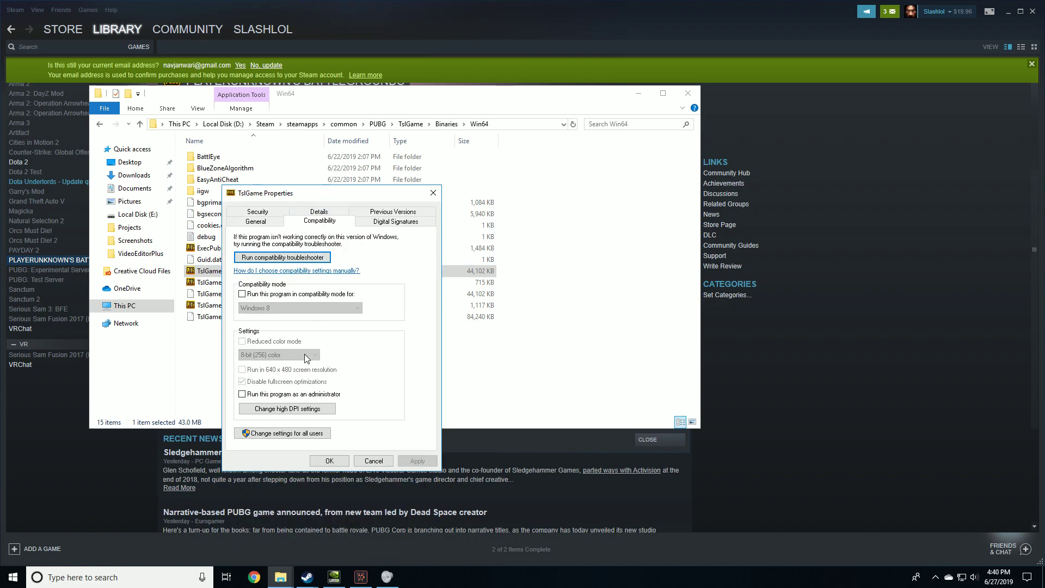
{"action": "left_click", "coordinate": [305, 411]}
{"action": "left_click", "coordinate": [424, 441]}
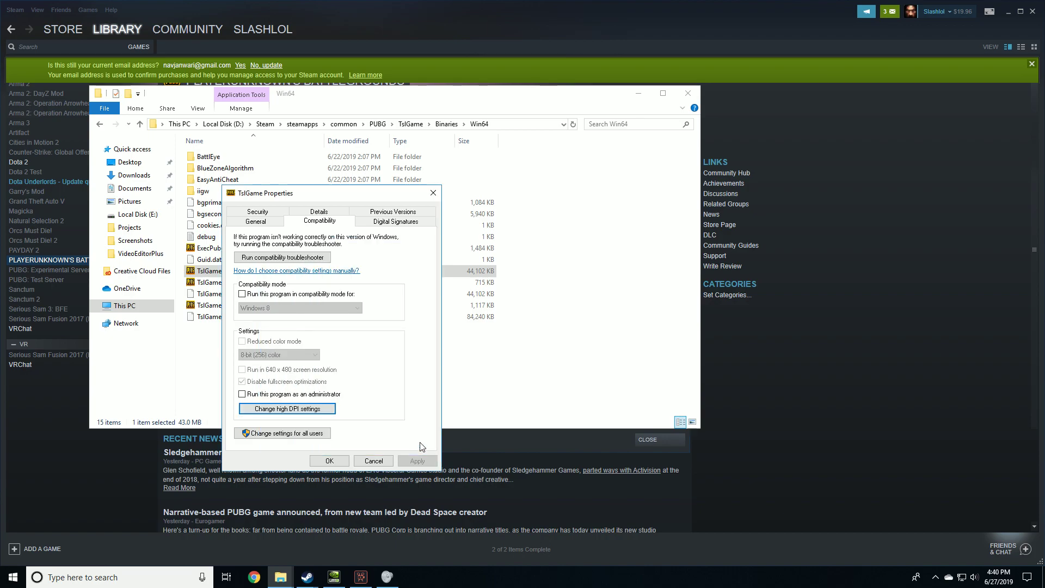
{"action": "left_click", "coordinate": [293, 432]}
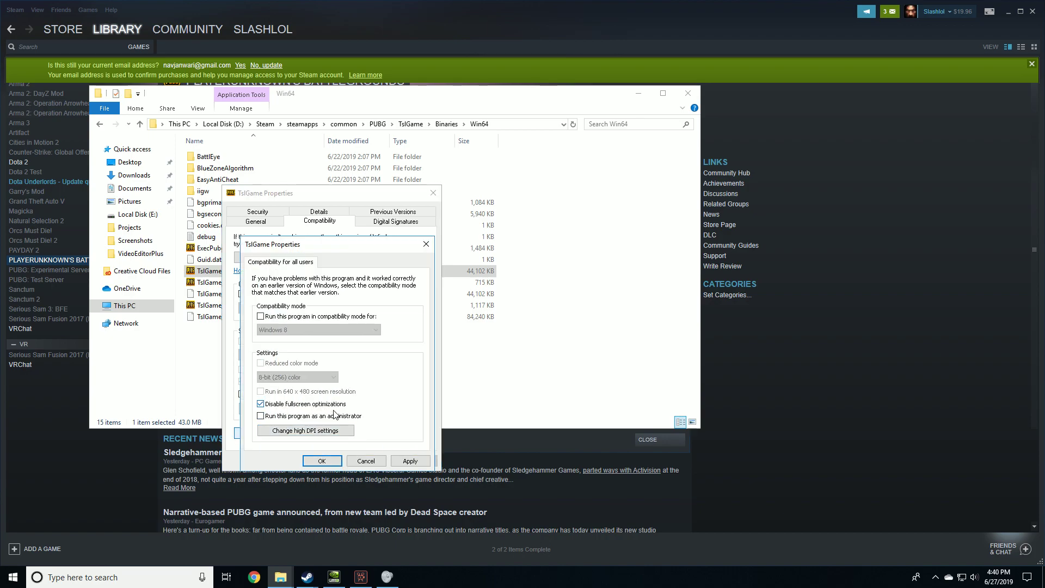
{"action": "left_click", "coordinate": [417, 463]}
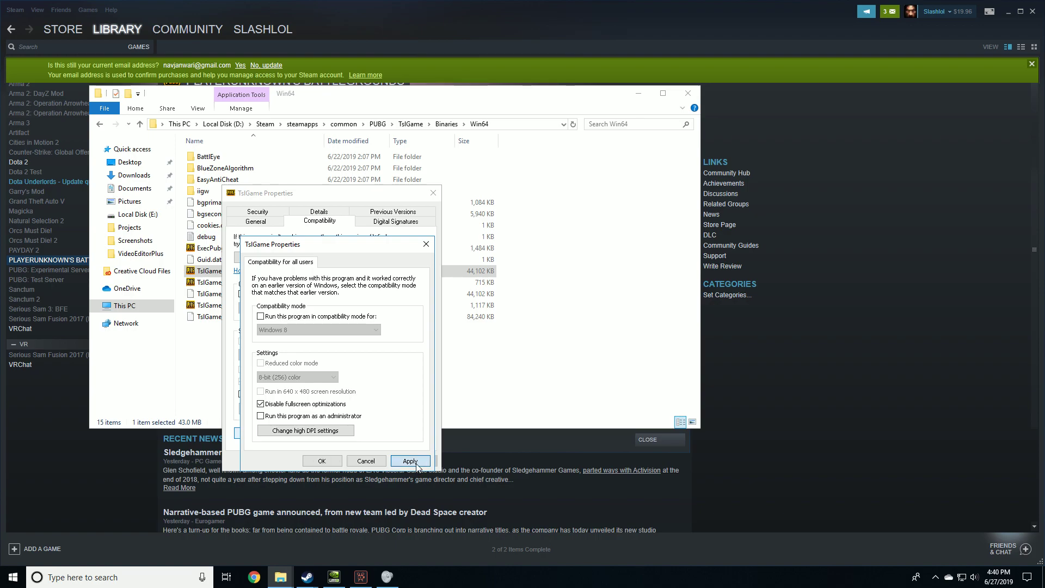
{"action": "left_click", "coordinate": [328, 464]}
{"action": "left_click", "coordinate": [329, 461]}
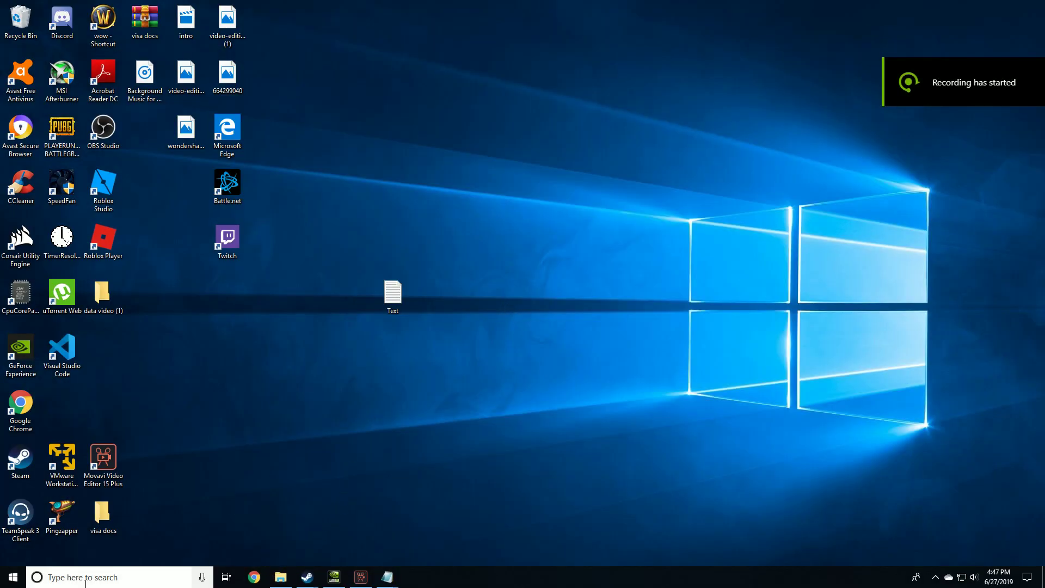
Step: Go from %temp% up to AppData\Local, then into TslGame\Saved\Config\WindowsNoEditor
{"action": "type", "text": "%temp%"}
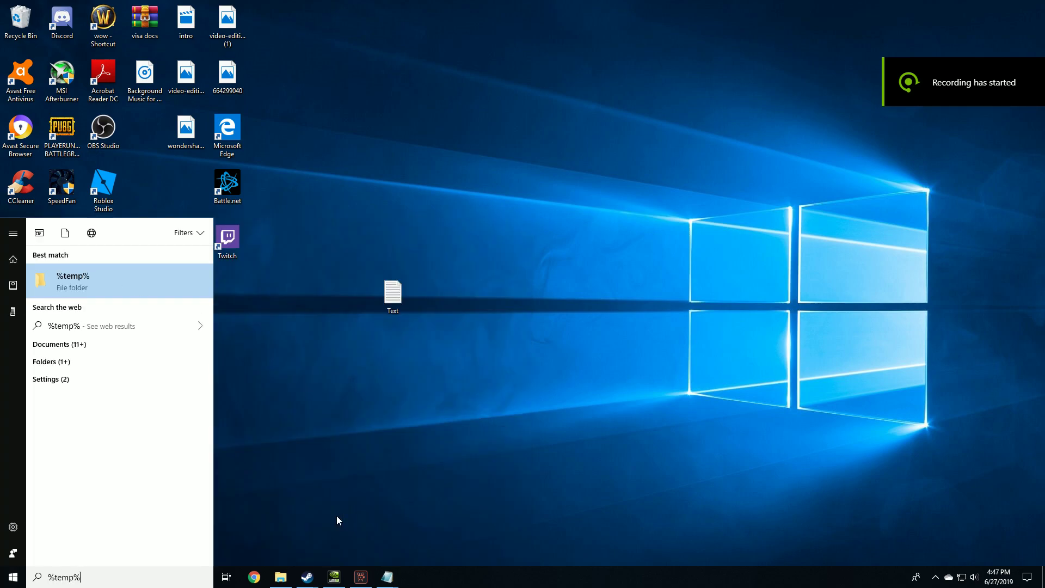
{"action": "key", "text": "Return"}
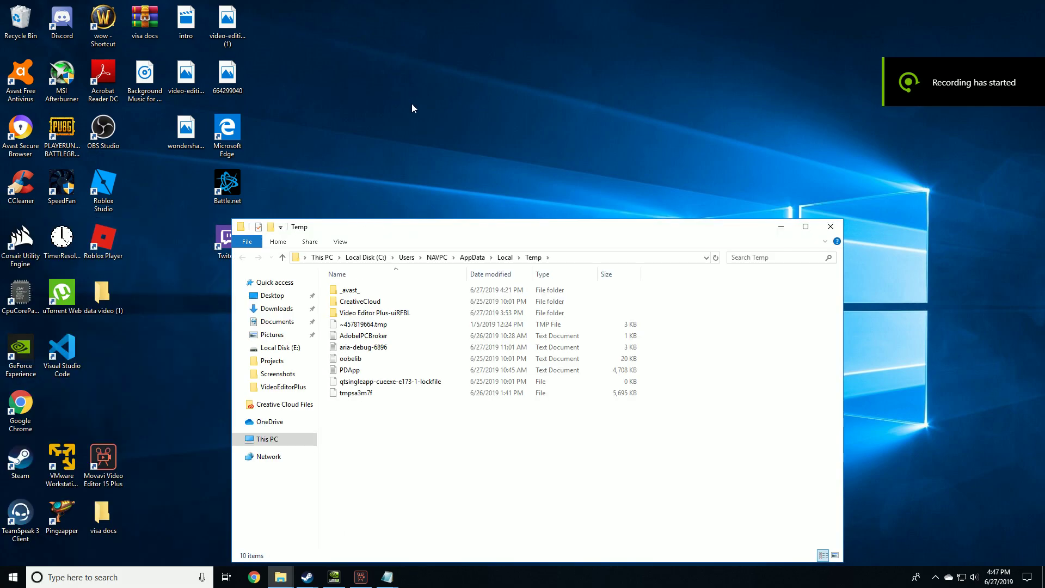
{"action": "left_click", "coordinate": [504, 257]}
{"action": "scroll", "coordinate": [376, 357], "scroll_direction": "down", "scroll_amount": 3}
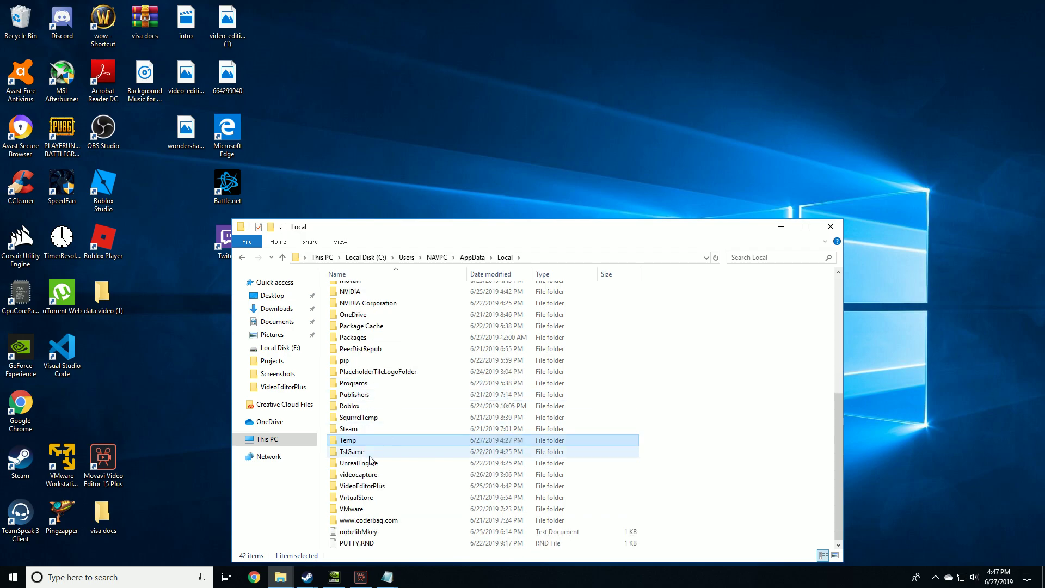
{"action": "double_click", "coordinate": [359, 452]}
{"action": "double_click", "coordinate": [362, 290]}
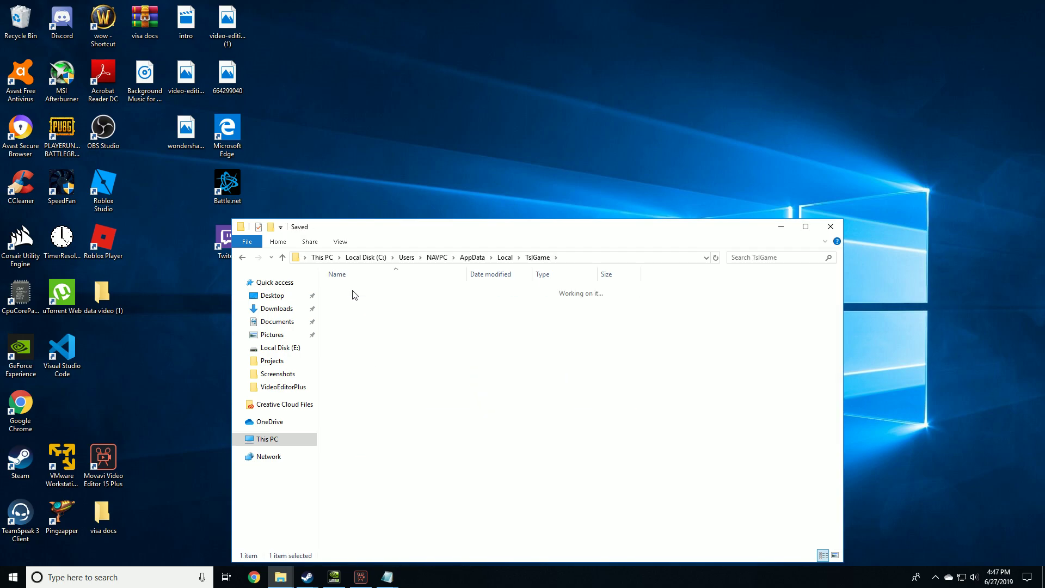
{"action": "double_click", "coordinate": [349, 290]}
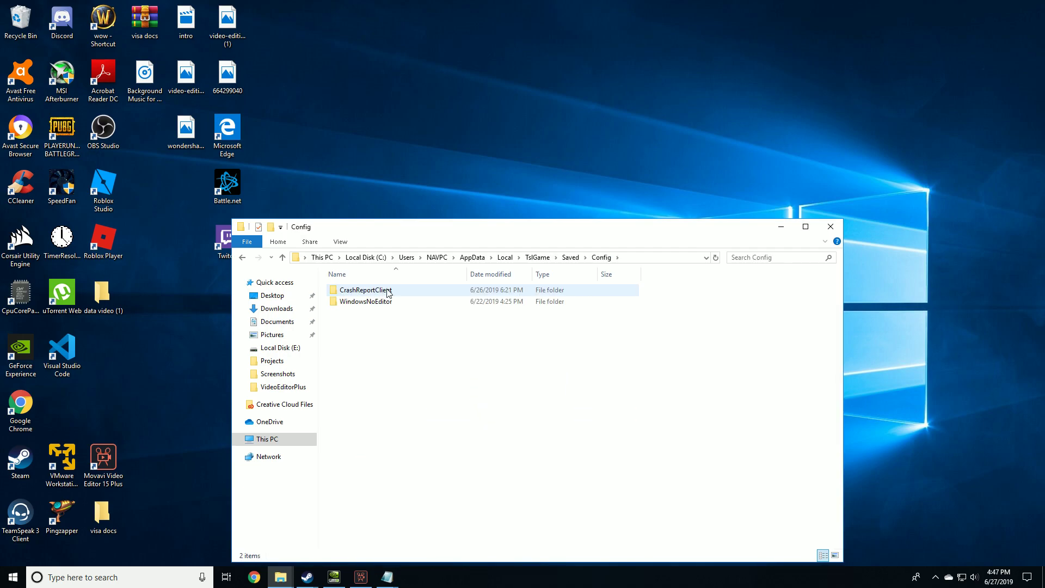
{"action": "double_click", "coordinate": [367, 303]}
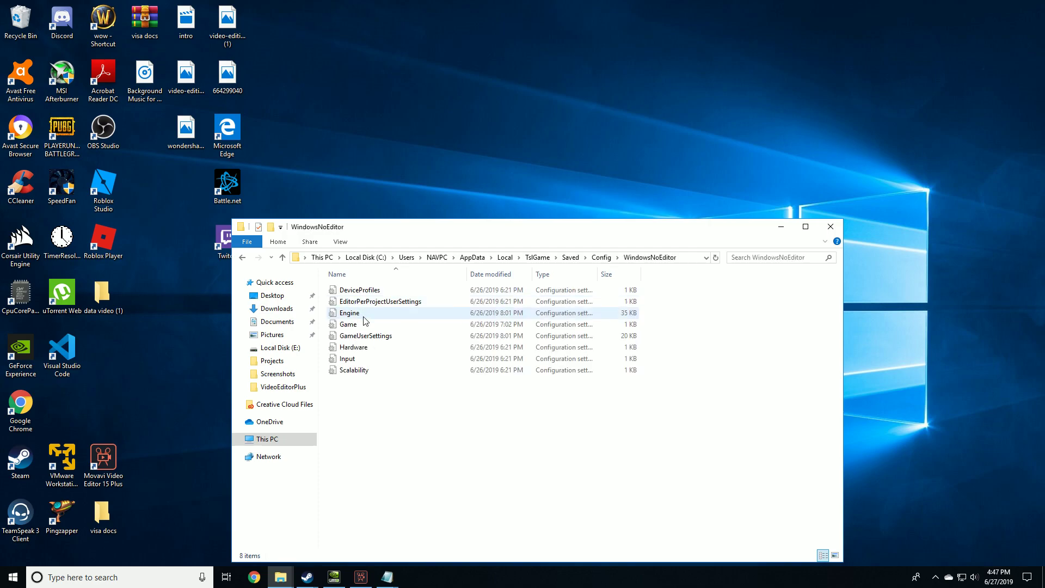
Step: Open Engine in Notepad and replace its entire contents with the pasted performance settings
{"action": "right_click", "coordinate": [354, 314]}
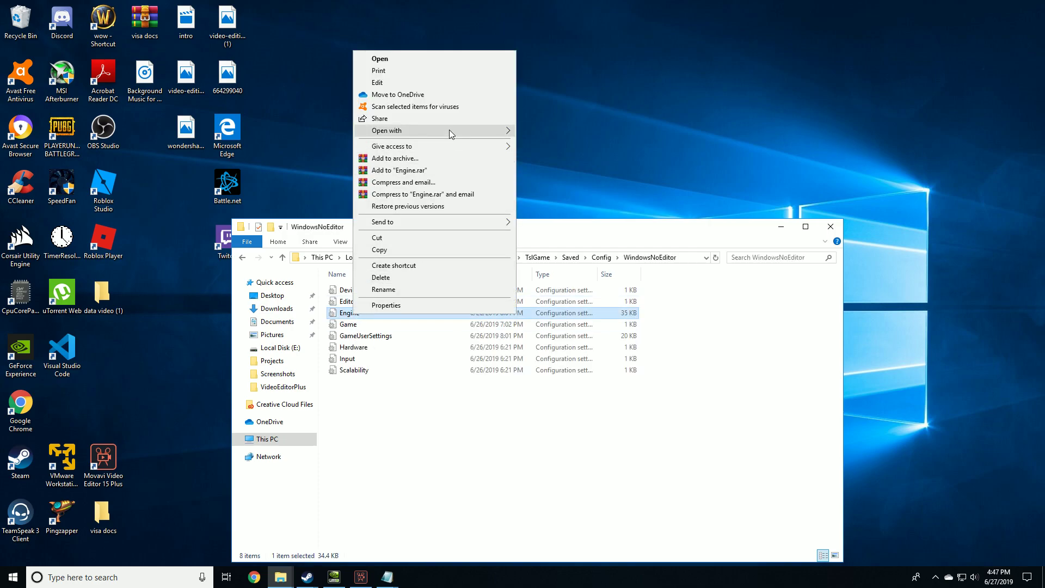
{"action": "mouse_move", "coordinate": [491, 132]}
{"action": "left_click", "coordinate": [543, 133]}
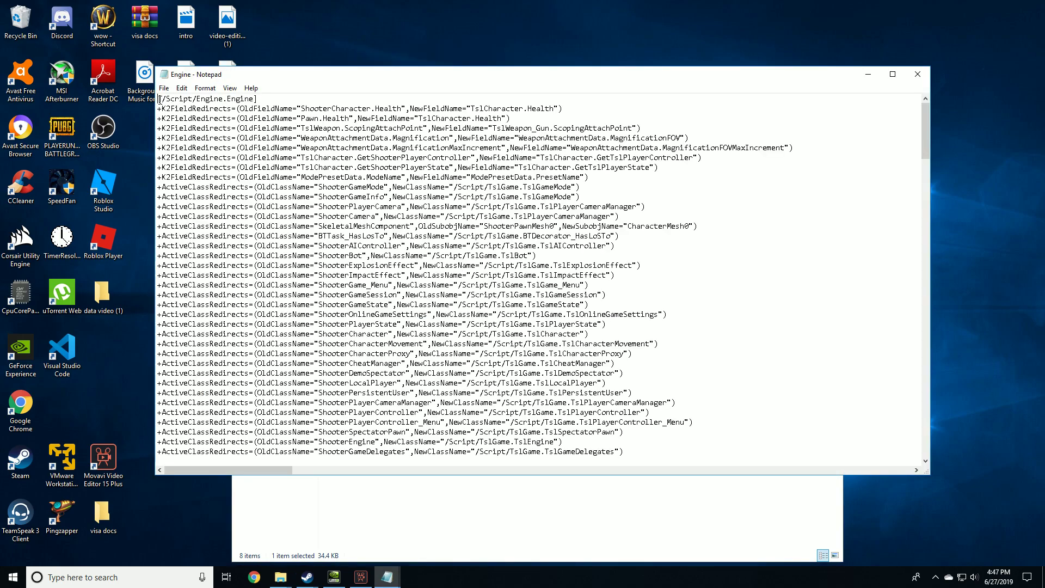
{"action": "left_click_drag", "start_coordinate": [519, 285], "coordinate": [529, 294]}
{"action": "left_click_drag", "start_coordinate": [601, 315], "coordinate": [612, 315]}
{"action": "key", "text": "ctrl+a"}
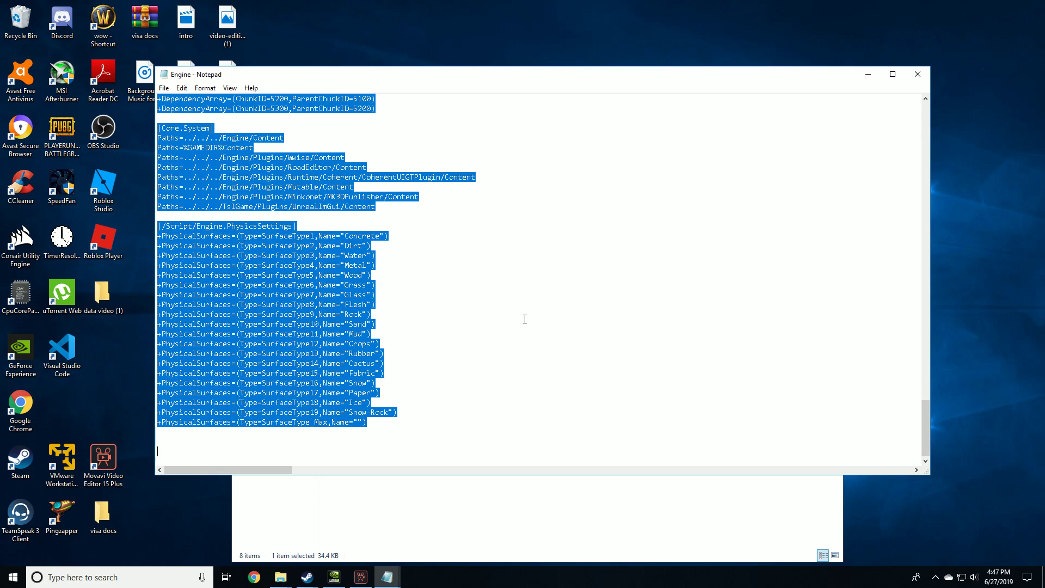
{"action": "key", "text": "Delete"}
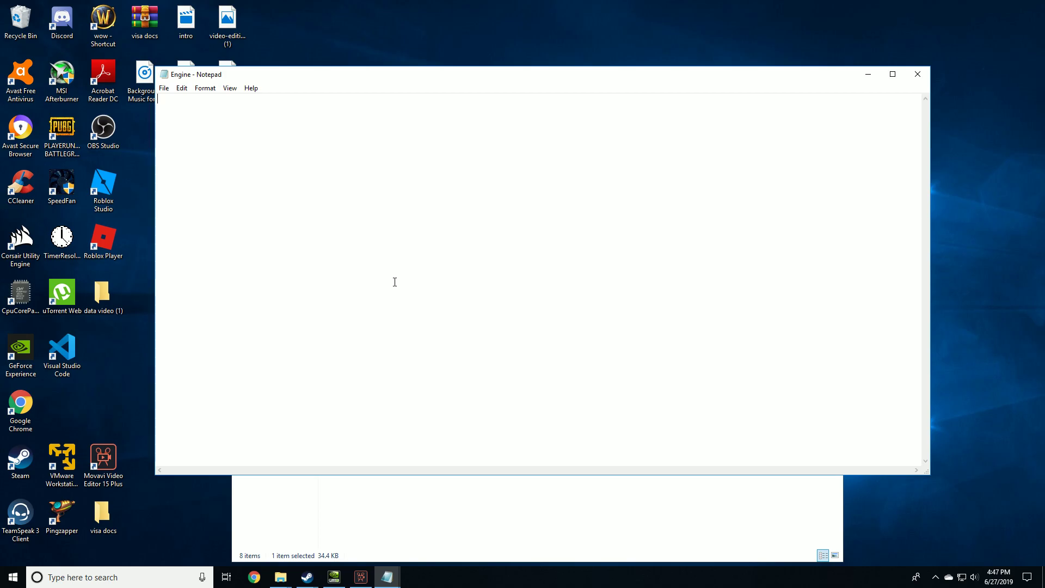
{"action": "type", "text": "[/script/engine.renderersettings] r.DefaultFeature.Bloom=False r.DefaultFeature.AmbientOcclusion=False r.DefaultFeature.AmbientOcclusionStaticFraction=False r.DefaultFeature.AutoExposure=False r.DefaultFeature.MotionBlur=False r.DepthOfFieldQuality=0 r.DepthOfField.MaxSize=0 r.SwitchGridShadow=0  [/script/tslgame.tslengine] FrameRateCap=0"}
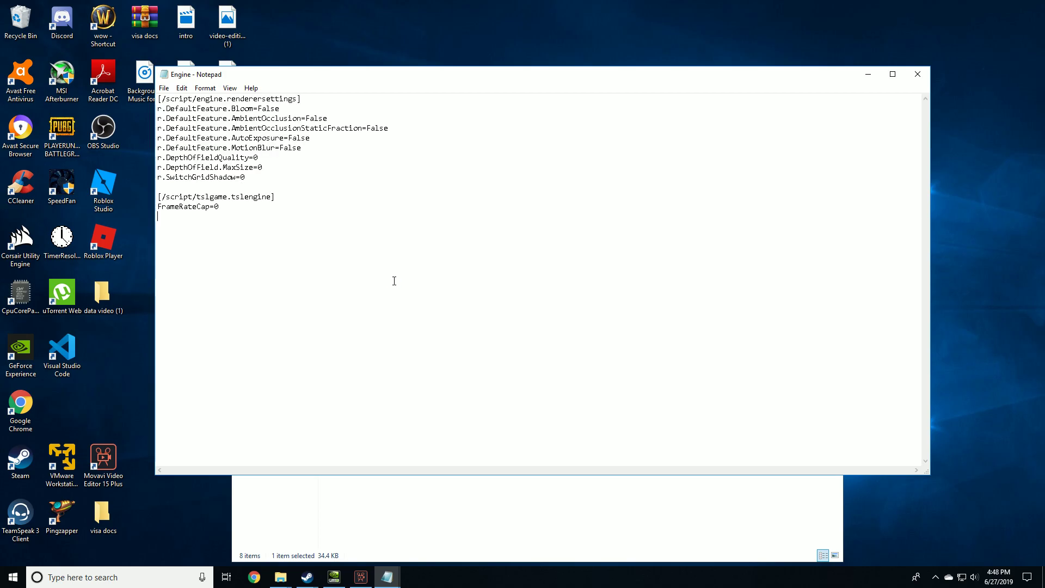
Step: Save and close the Engine file, then select the -malloc=system launch-options line in the notes
{"action": "left_click", "coordinate": [419, 553]}
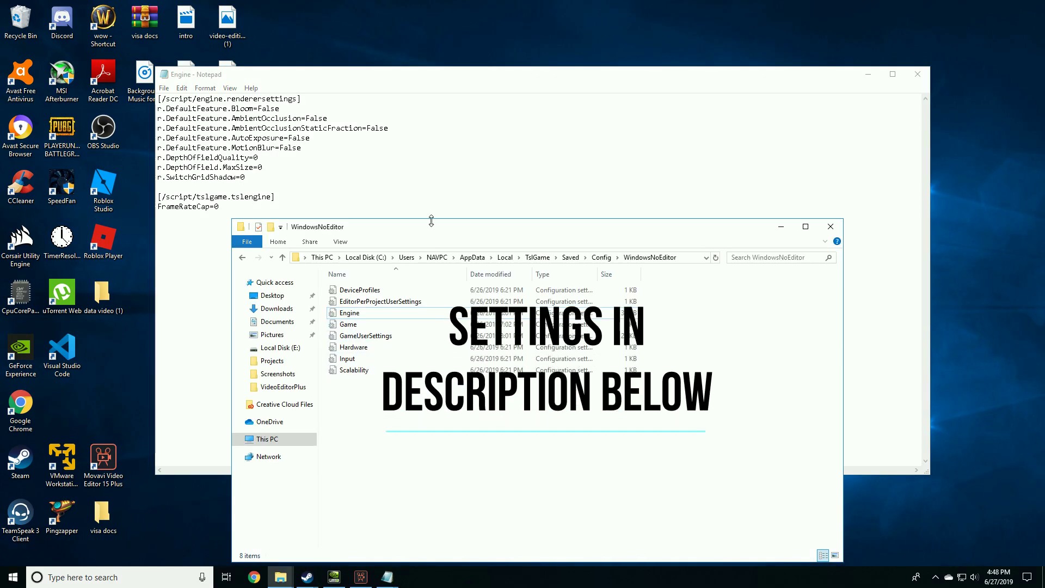
{"action": "key", "text": "alt+Tab"}
{"action": "mouse_move", "coordinate": [386, 577]}
{"action": "left_click", "coordinate": [419, 525]}
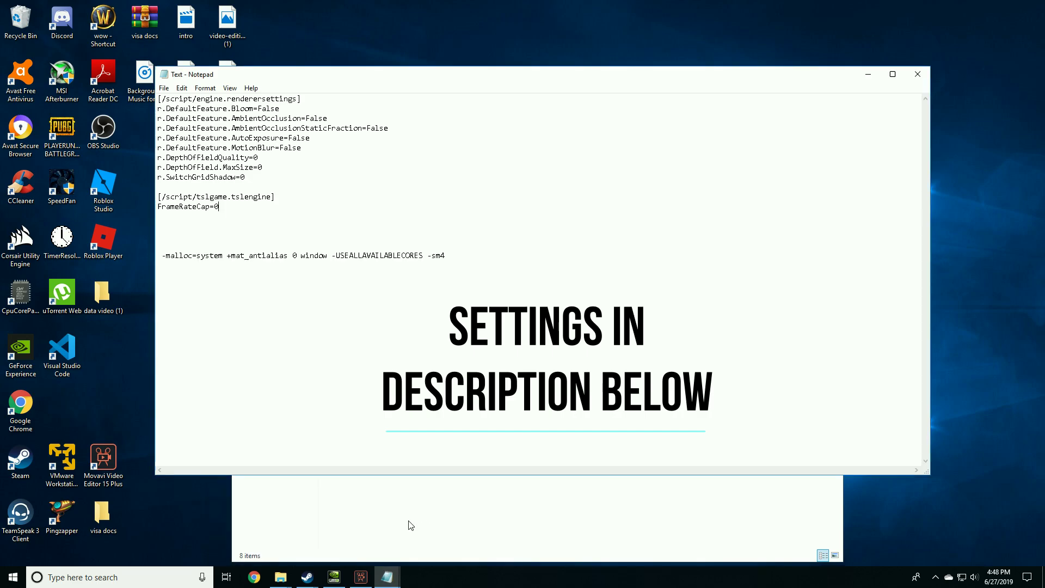
{"action": "key", "text": "alt+Tab"}
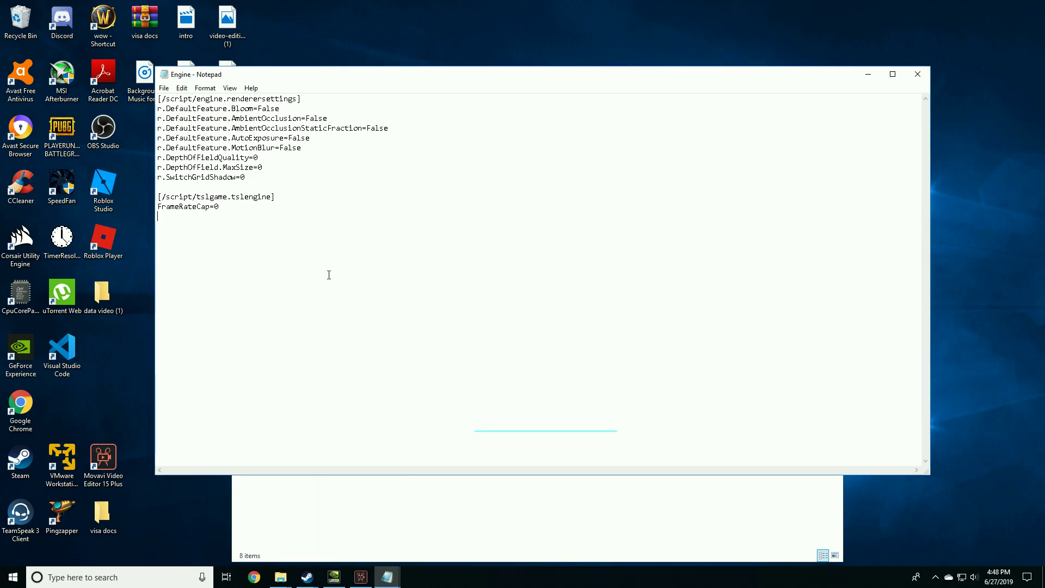
{"action": "left_click", "coordinate": [163, 88]}
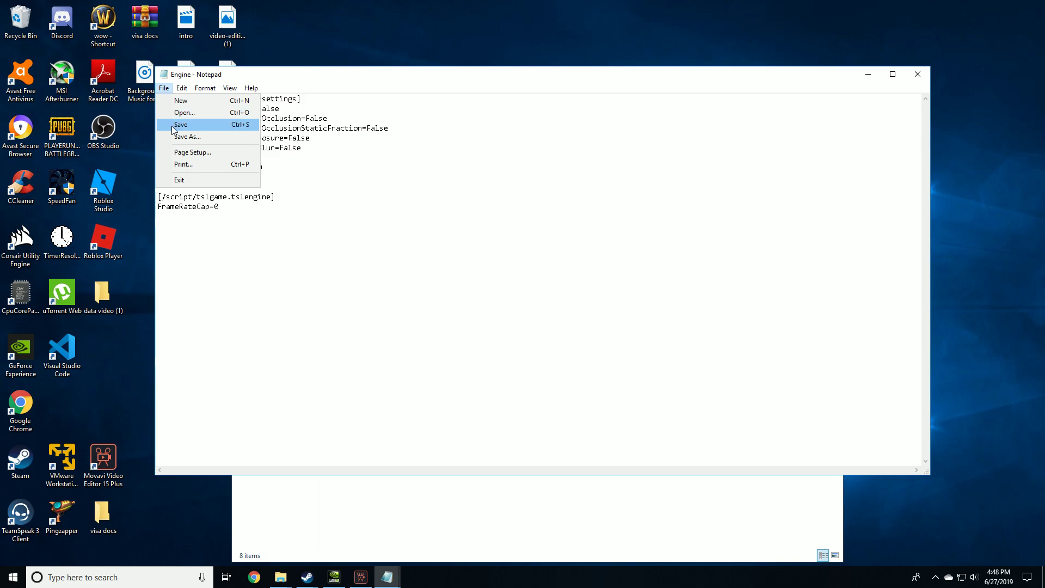
{"action": "left_click", "coordinate": [177, 130]}
{"action": "left_click", "coordinate": [918, 79]}
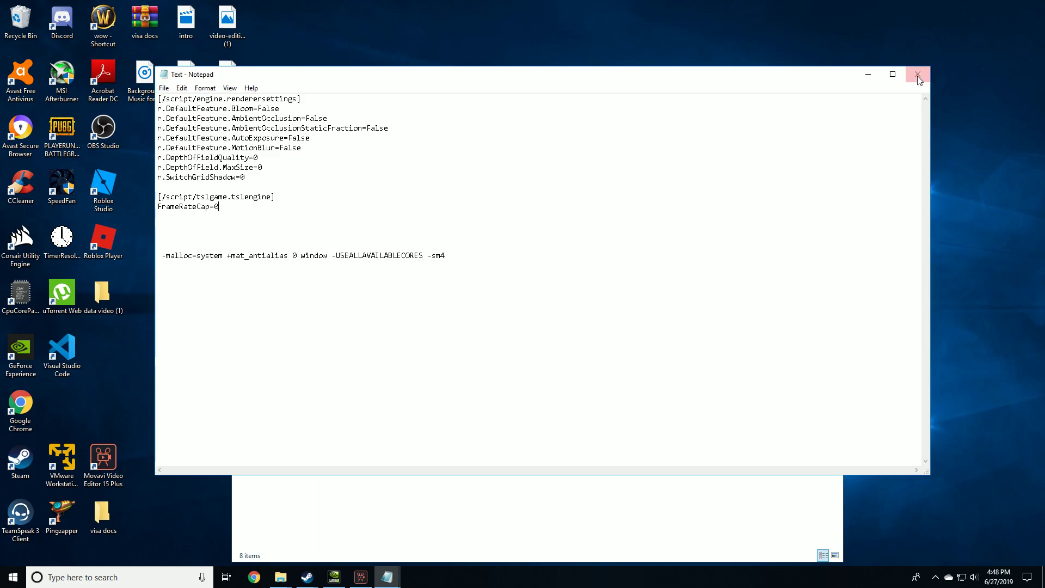
{"action": "left_click_drag", "start_coordinate": [446, 255], "coordinate": [167, 261]}
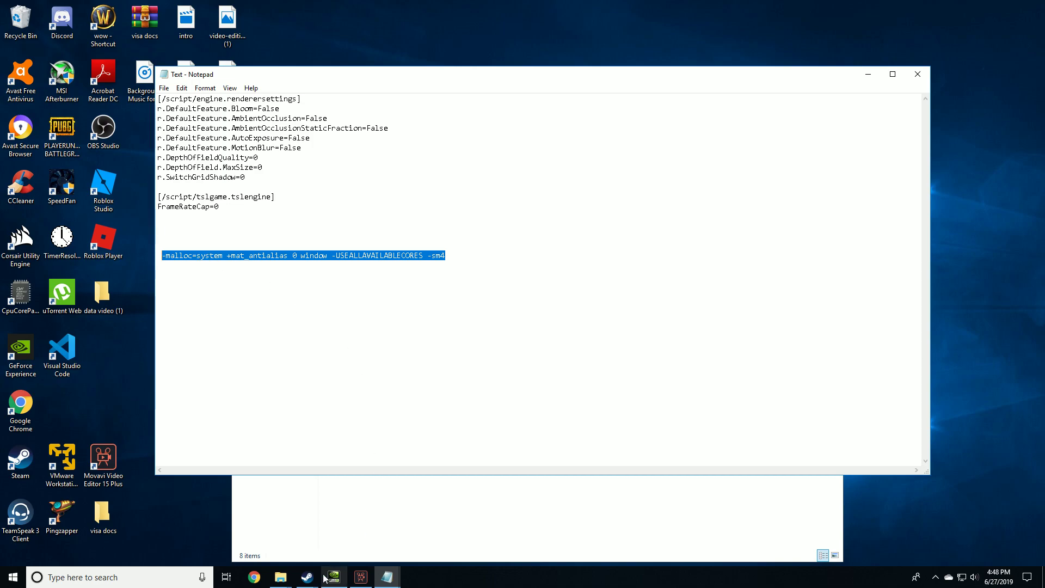
Step: Replace PUBG's Steam launch options with -malloc=system +mat_antialias 0 window -USEALLAVAILABLECORES -sm4
{"action": "mouse_move", "coordinate": [307, 577]}
{"action": "left_click", "coordinate": [283, 549]}
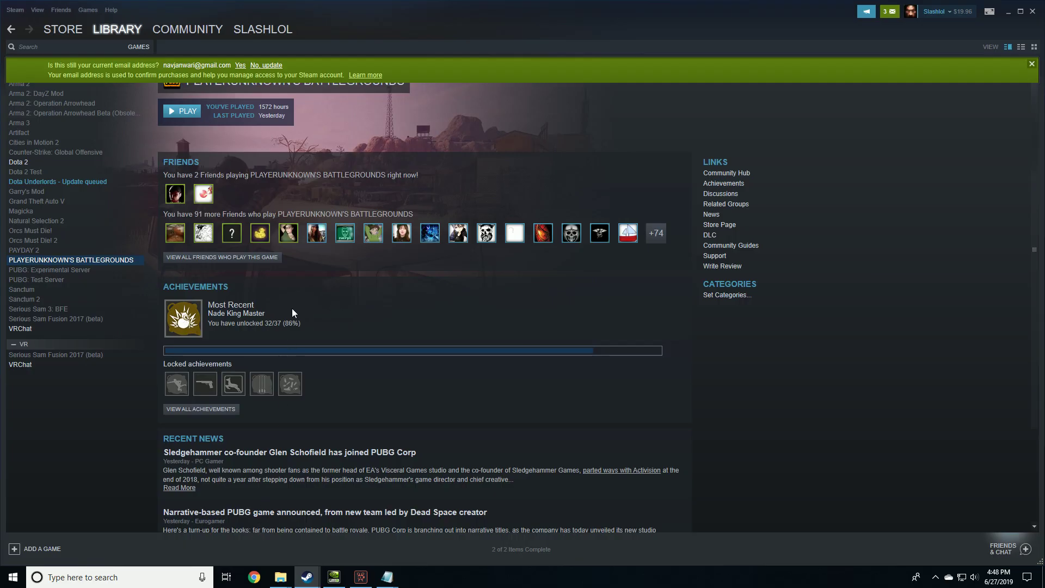
{"action": "right_click", "coordinate": [115, 261]}
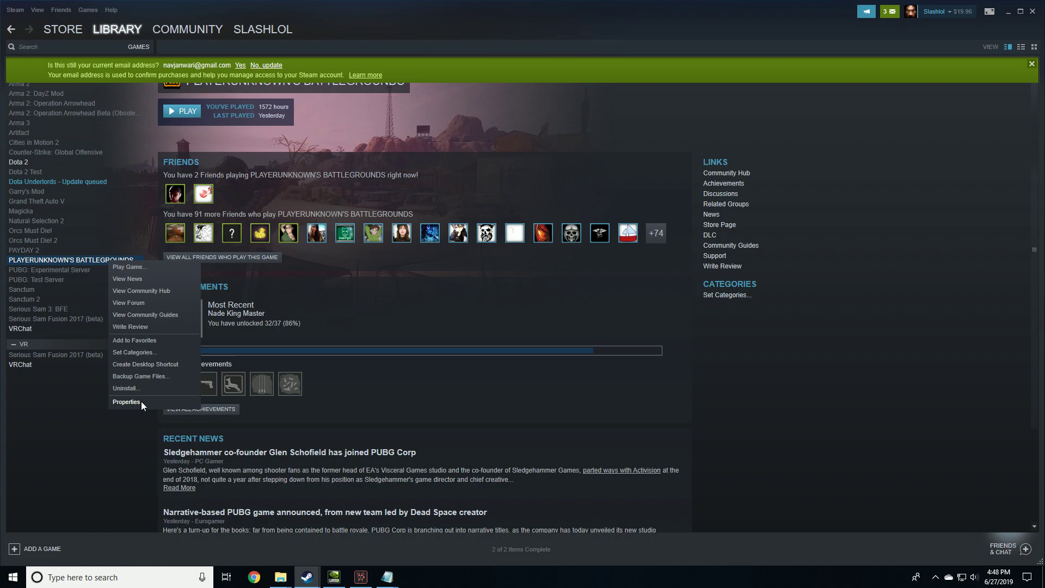
{"action": "left_click", "coordinate": [126, 401]}
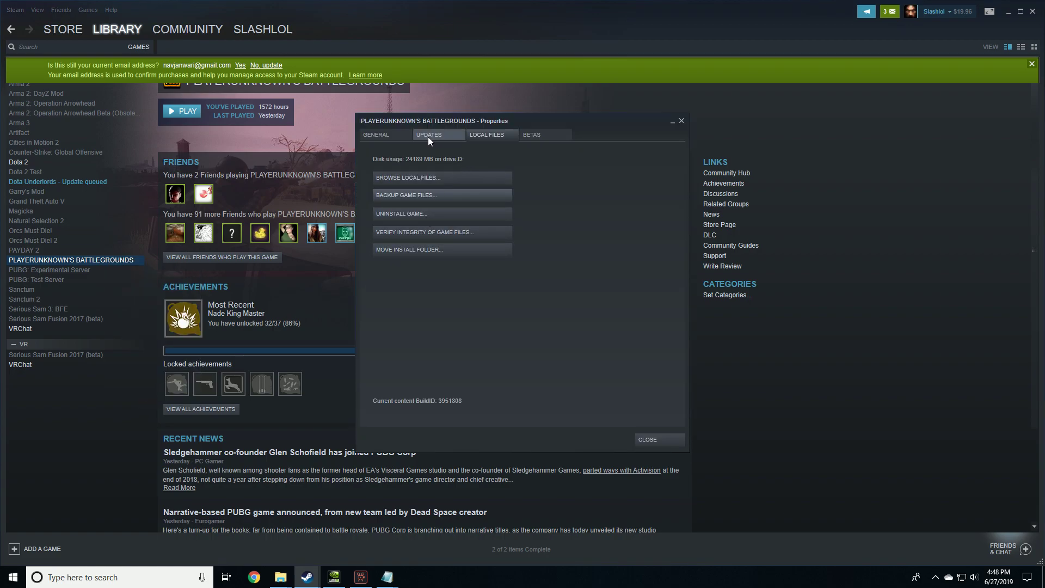
{"action": "left_click", "coordinate": [385, 135]}
{"action": "left_click", "coordinate": [404, 265]}
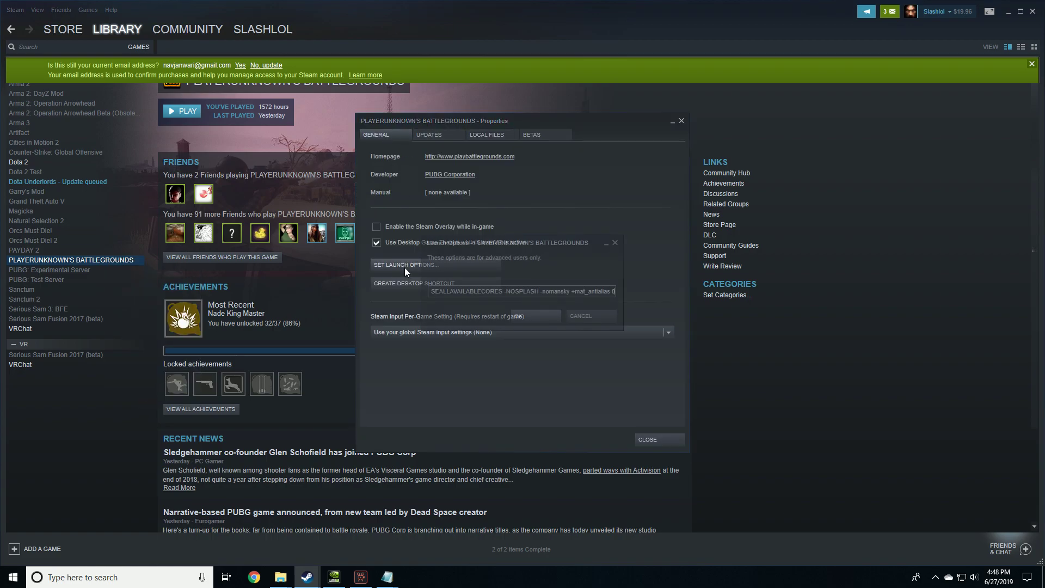
{"action": "key", "text": "ctrl+a"}
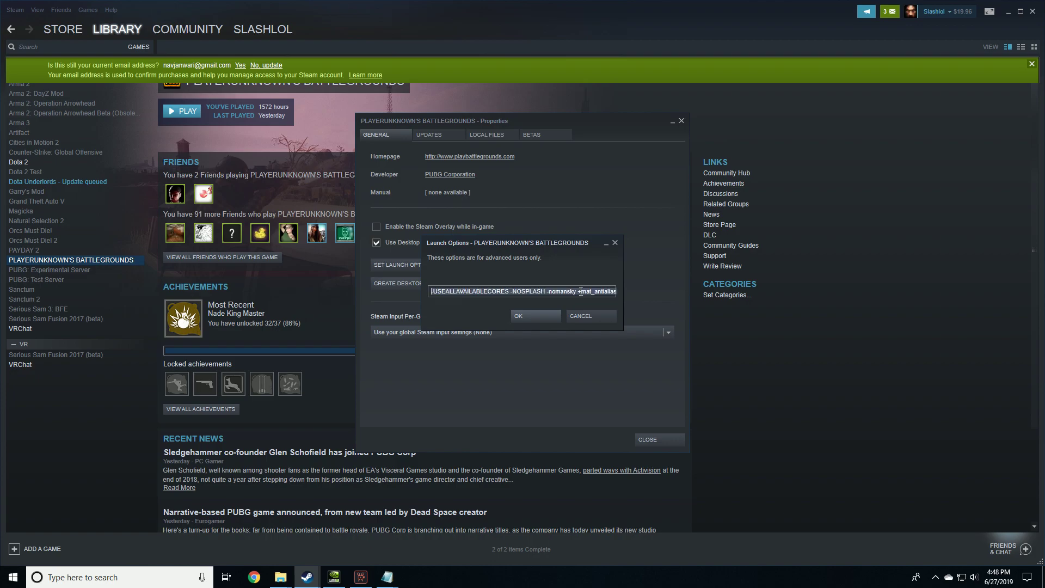
{"action": "left_click", "coordinate": [545, 315]}
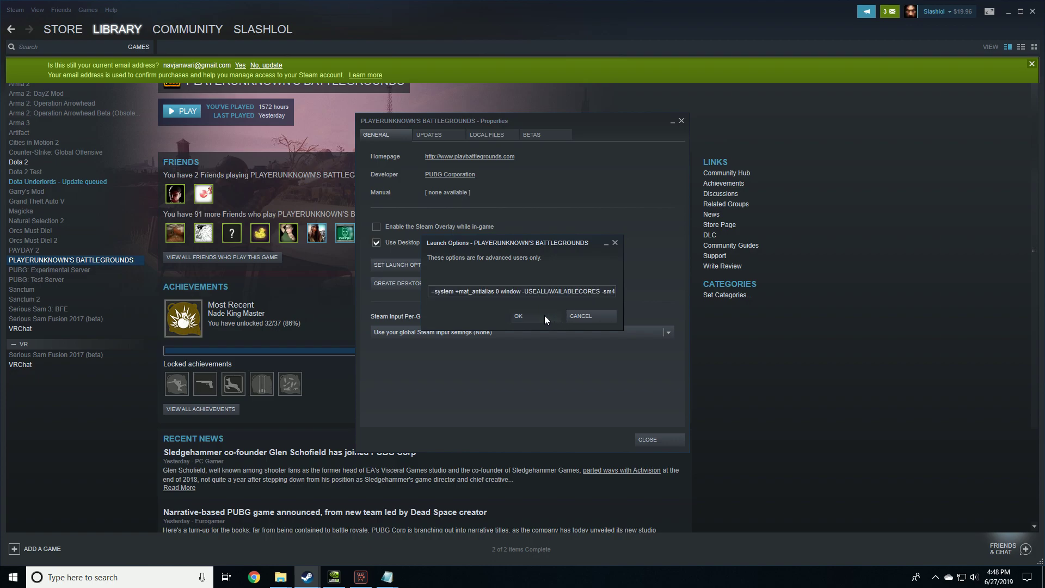
{"action": "left_click", "coordinate": [661, 440]}
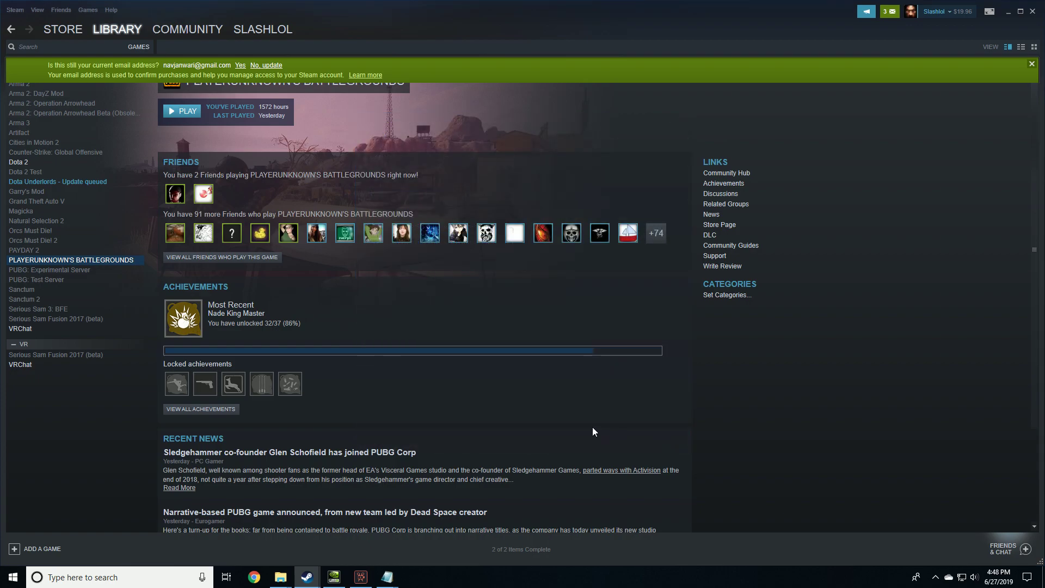